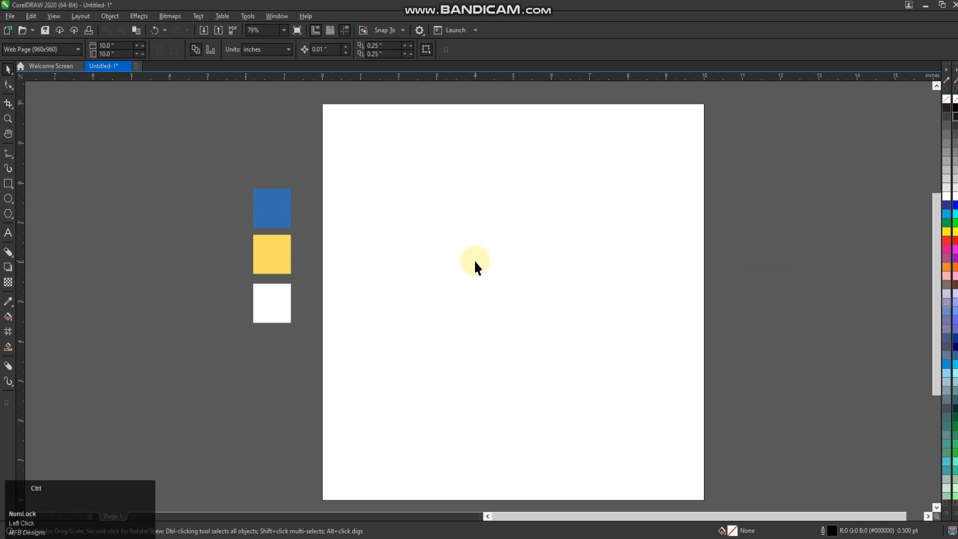
Step: Slightly enlarge the three colour swatches beside the page together
double_click(8, 69)
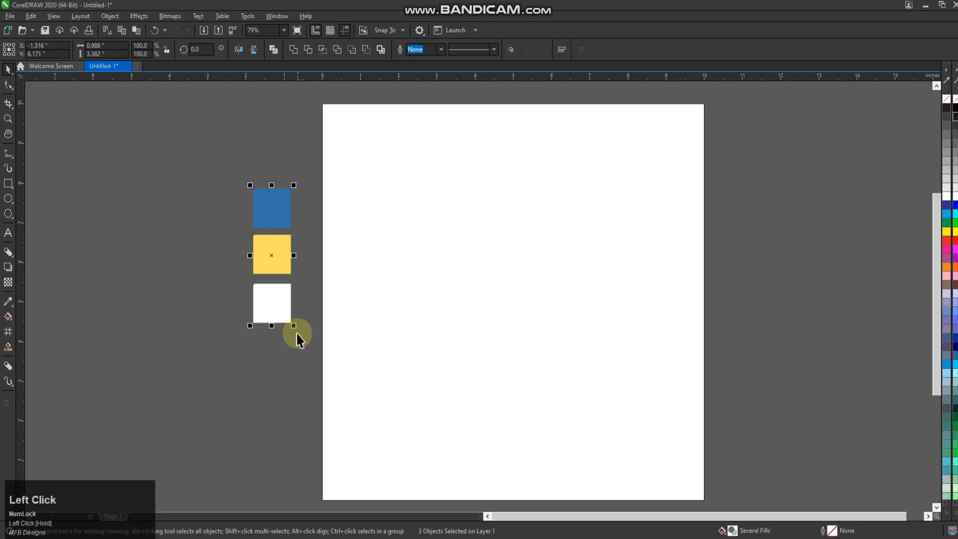
left_click_drag(302, 335, 278, 398)
left_click(265, 391)
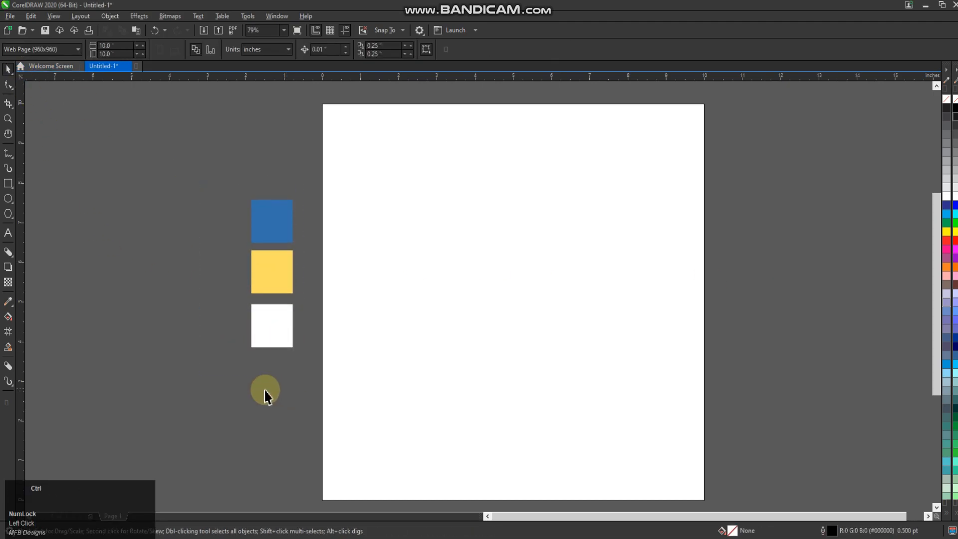
Step: Paste the four snowy mountain photos well clear of the page and move the lowest one next to the page
key("ctrl+v")
left_click_drag(759, 160, 919, 460)
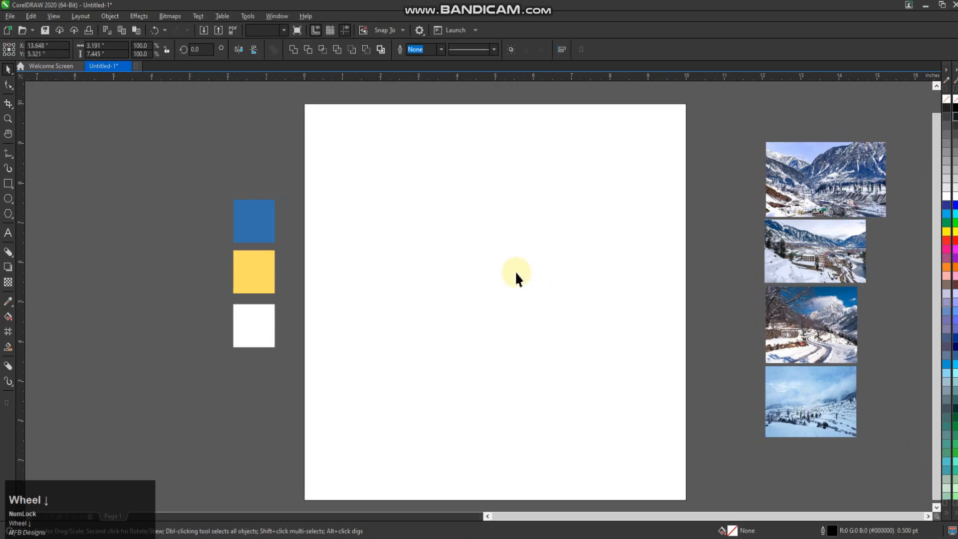
scroll(639, 257, "down", 2)
left_click_drag(640, 257, 783, 257)
left_click_drag(774, 399, 582, 195)
left_click(407, 191)
left_click_drag(398, 191, 403, 412)
right_click(402, 412)
left_click(411, 438)
left_click(637, 220)
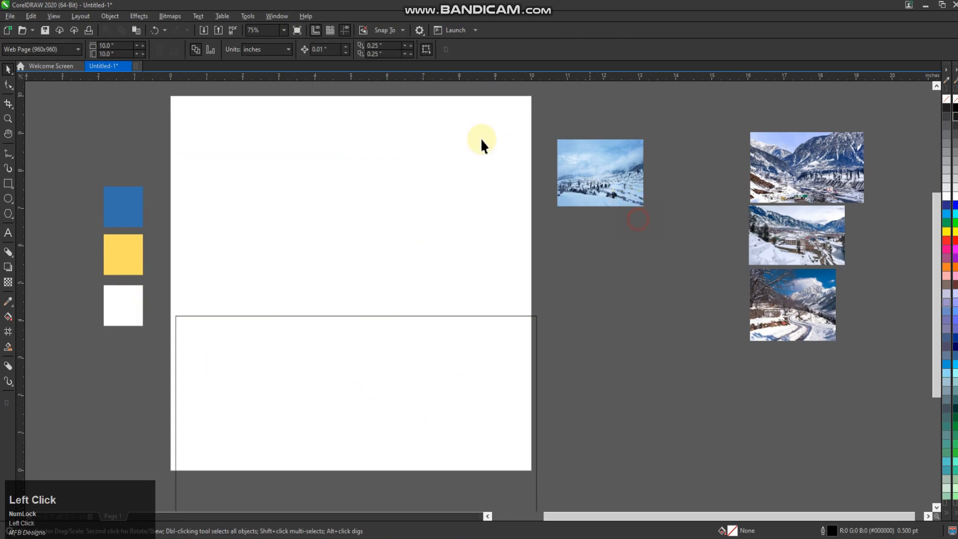
key("ctrl+z")
Step: Place a copy of the page-sized rectangle lower down, overlapping the lower part of the page
left_click_drag(372, 203, 391, 439)
right_click(392, 439)
left_click(666, 319)
left_click(446, 232)
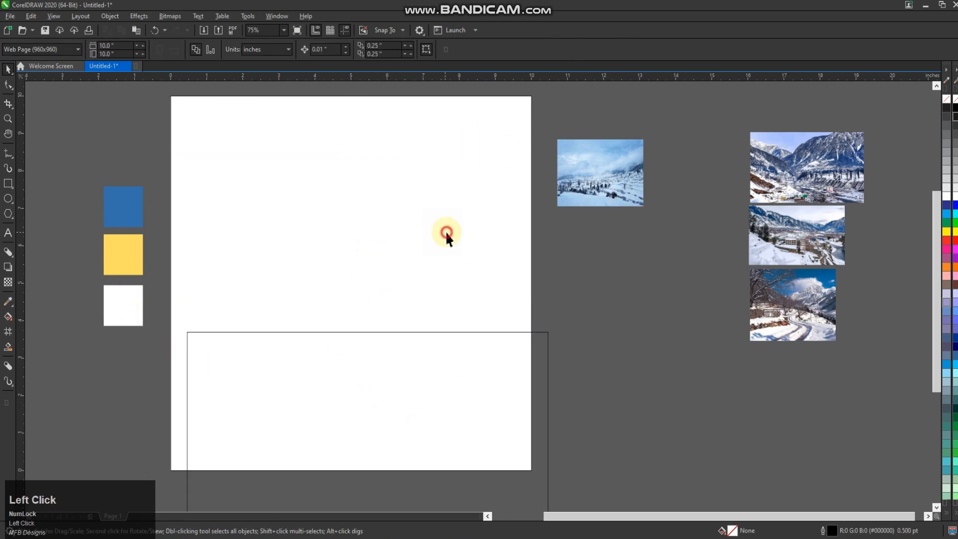
Step: PowerClip the snowy hillside photo beside the page inside the page-sized rectangle
left_click(597, 187)
right_click(597, 187)
left_click(635, 310)
left_click(456, 244)
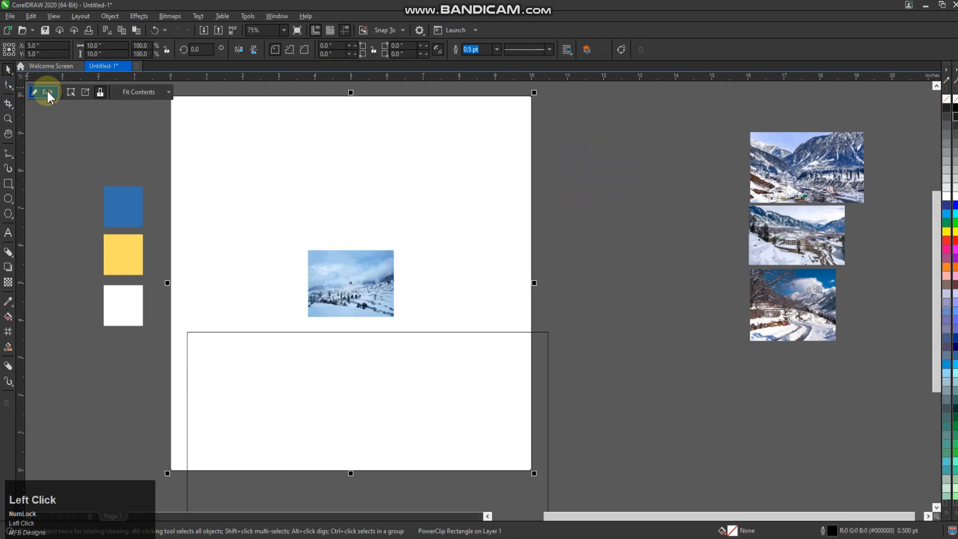
Step: Enlarge the clipped photo to about 14.5 by 10.9 inches so it covers the whole frame, and finish editing the contents
left_click(65, 91)
scroll(368, 294, "down", 2)
left_click(369, 295)
left_click_drag(385, 305, 492, 428)
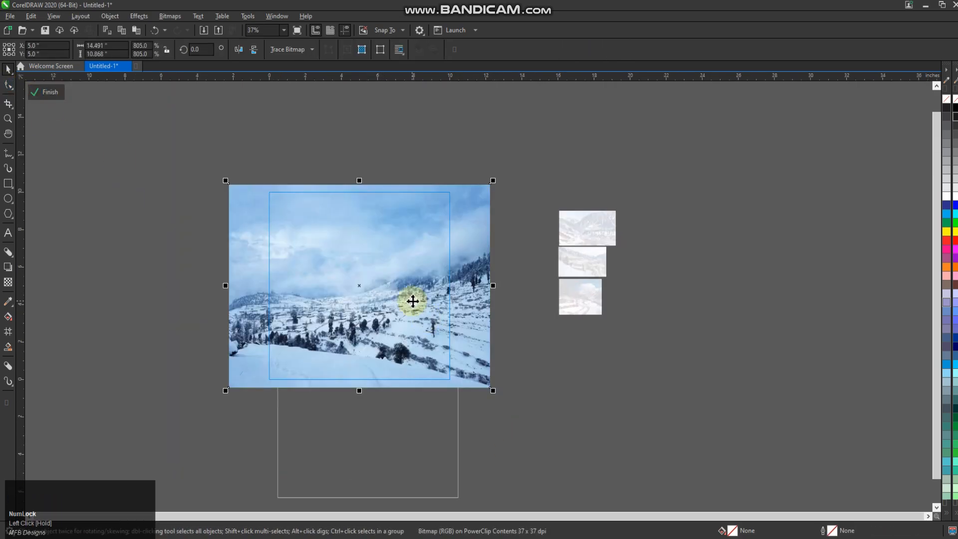
left_click(49, 92)
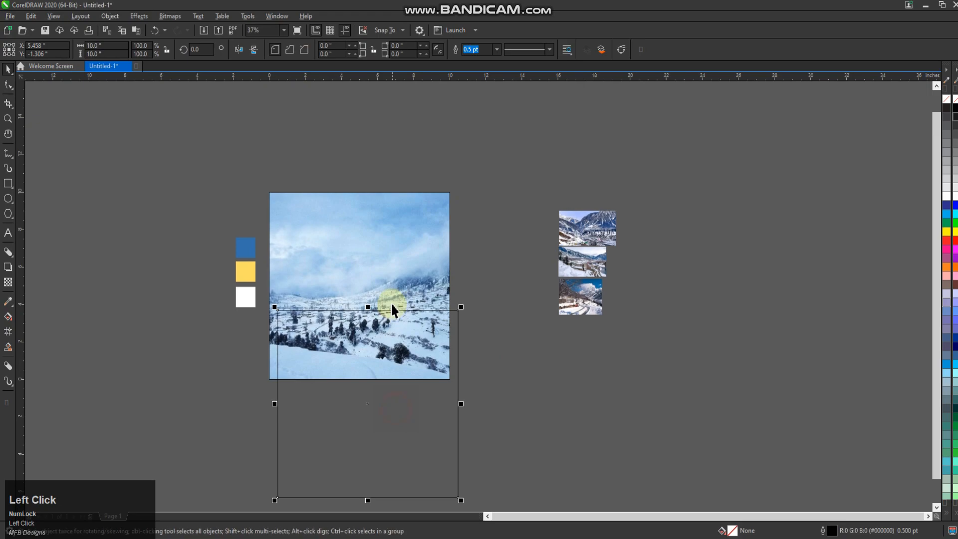
Step: Fill the lower rectangle copy with the blue sampled from the blue swatch (#3370AF)
left_click(8, 302)
left_click(246, 248)
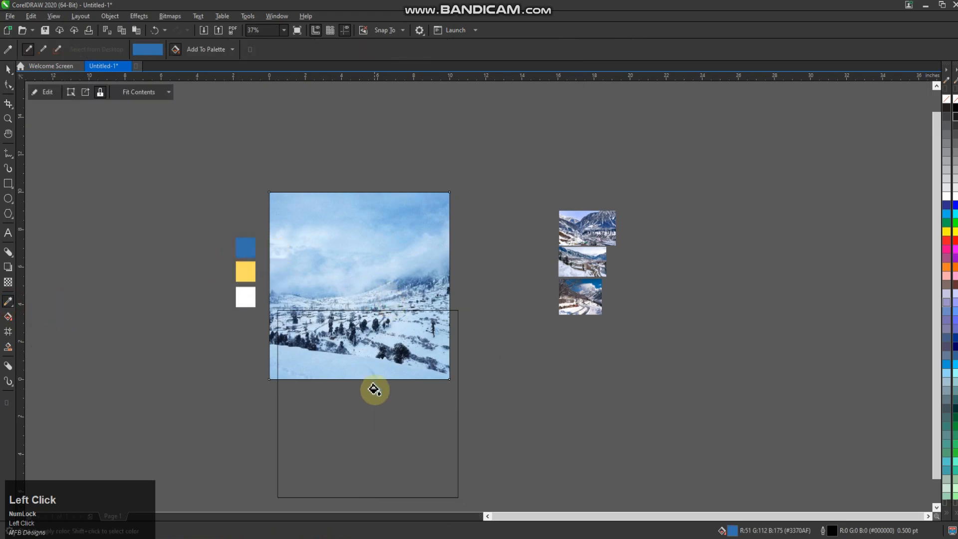
left_click(373, 388)
Step: Align the blue rectangle with the clipped photo, centred both horizontally and vertically
left_click(13, 71)
left_click(507, 364)
left_click(448, 374)
left_click(399, 267, "shift")
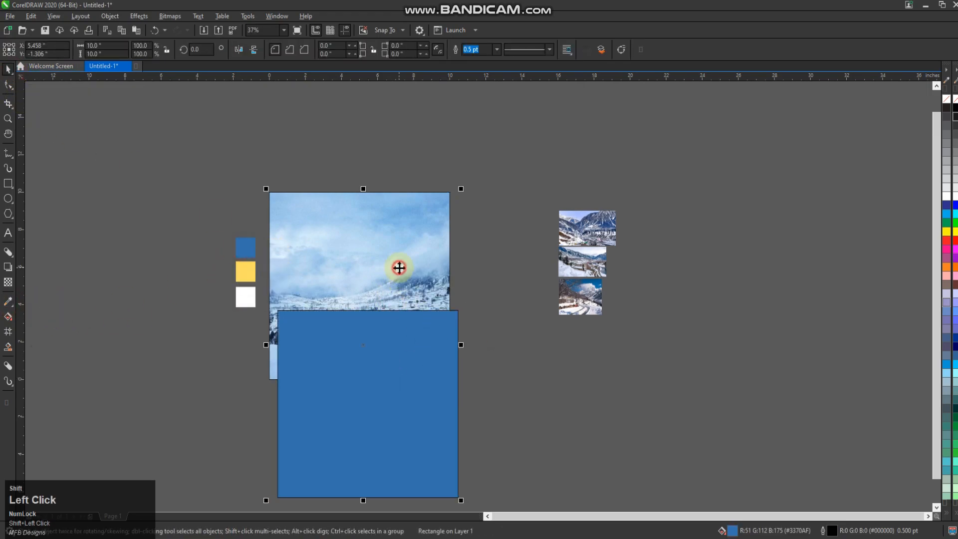
key("c")
key("e")
left_click(566, 318)
Step: Move the three remaining mountain photos together to just beyond the page's right edge
left_click(8, 119)
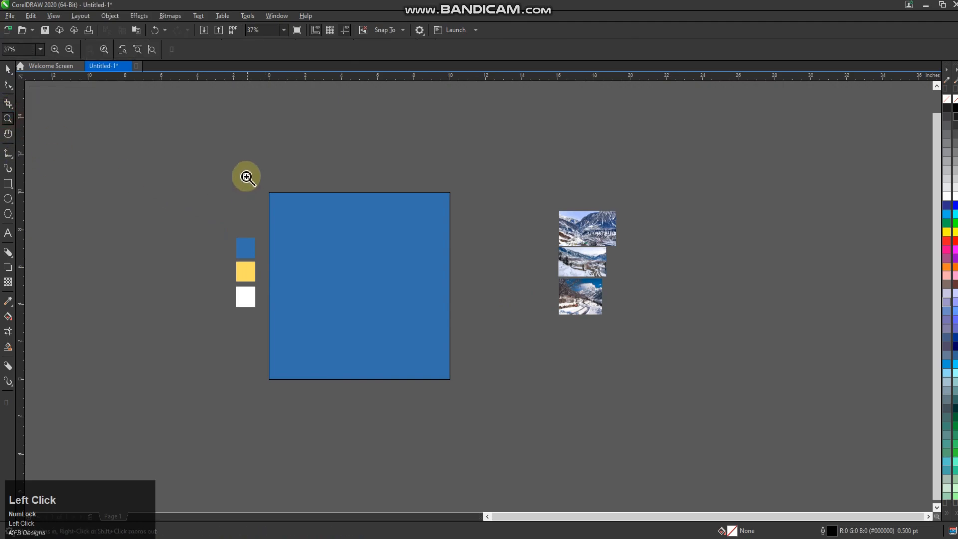
left_click_drag(229, 180, 472, 402)
left_click(9, 69)
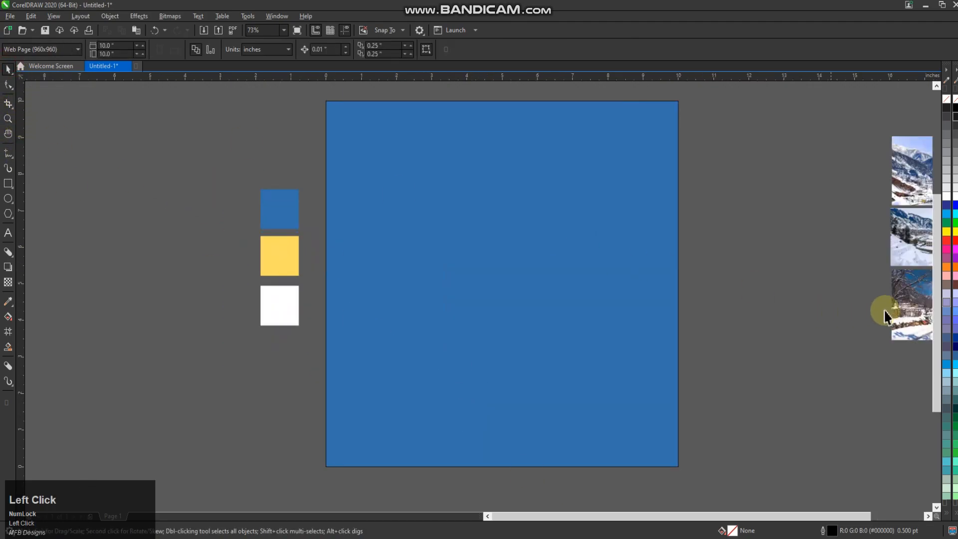
left_click_drag(936, 301, 935, 284)
left_click_drag(800, 133, 898, 395)
left_click_drag(799, 280, 606, 280)
left_click(676, 515)
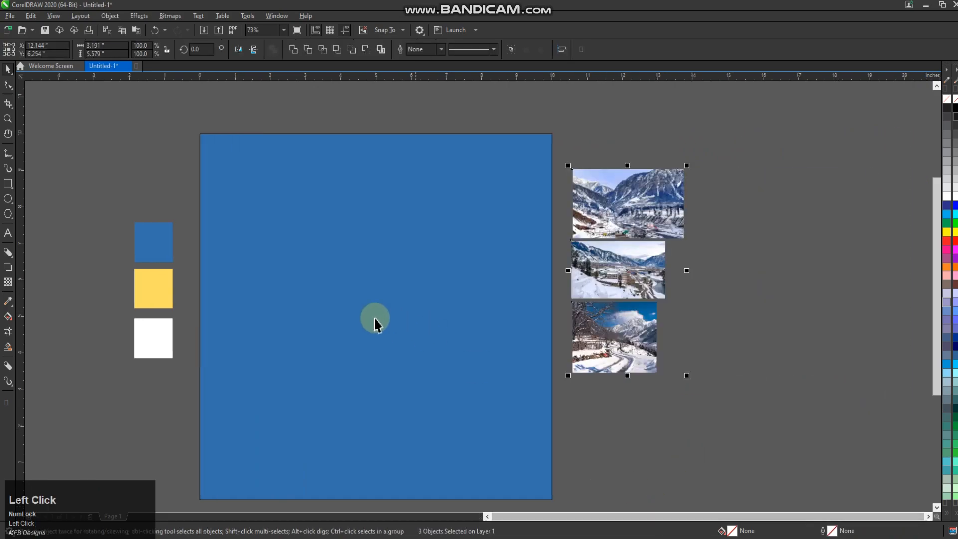
Step: Try uniform transparency on the blue overlay rectangle, ending with a value of 30
left_click(8, 118)
left_click_drag(691, 115, 51, 511)
left_click_drag(934, 271, 935, 261)
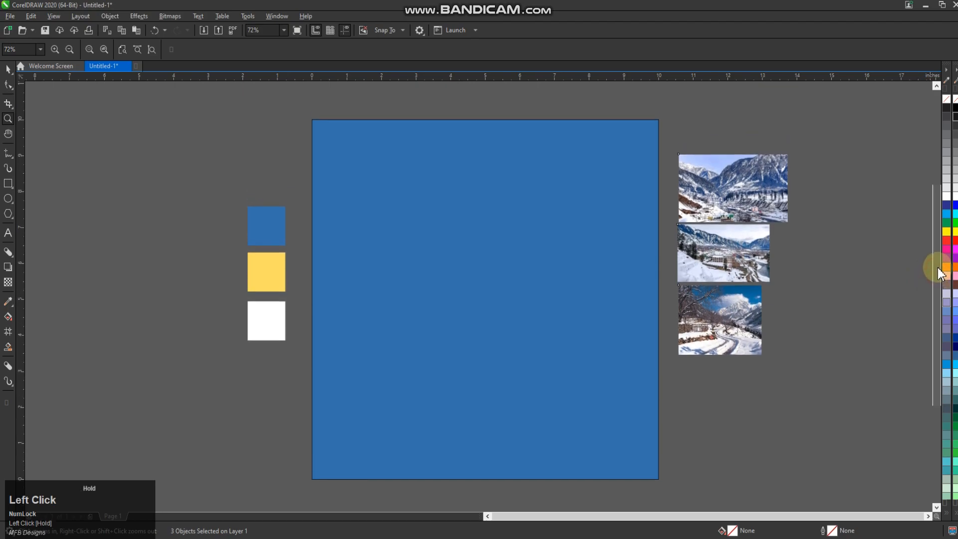
left_click(8, 69)
left_click(8, 282)
left_click(420, 329)
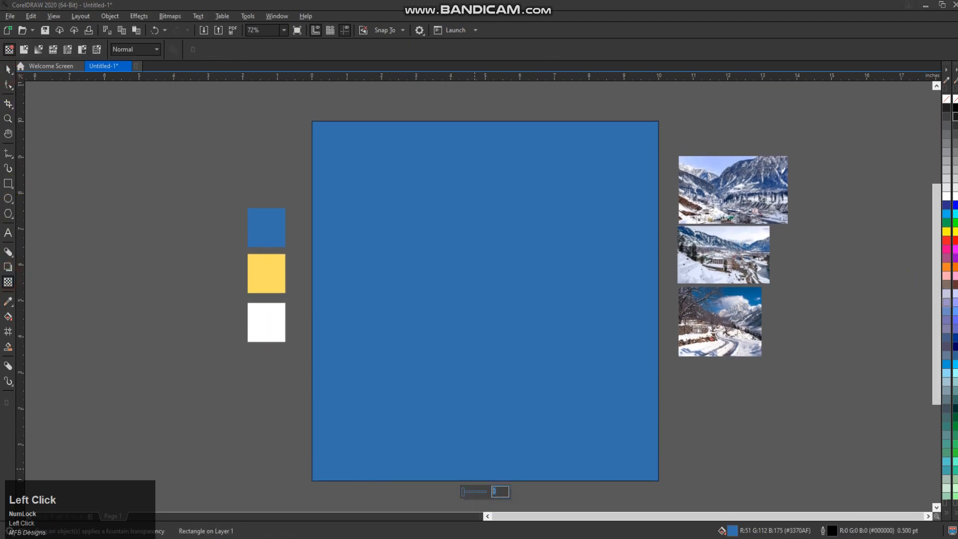
left_click(475, 472)
left_click(489, 494)
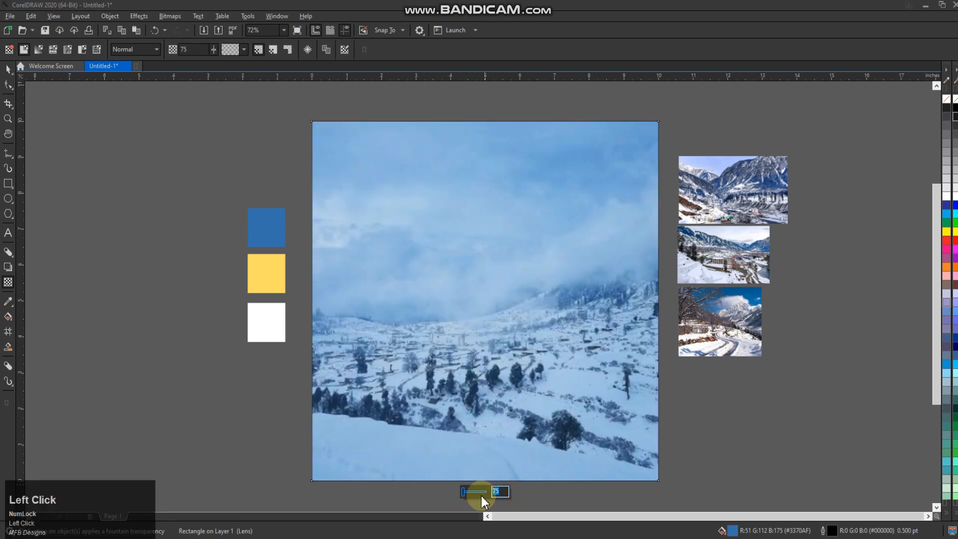
left_click(497, 491)
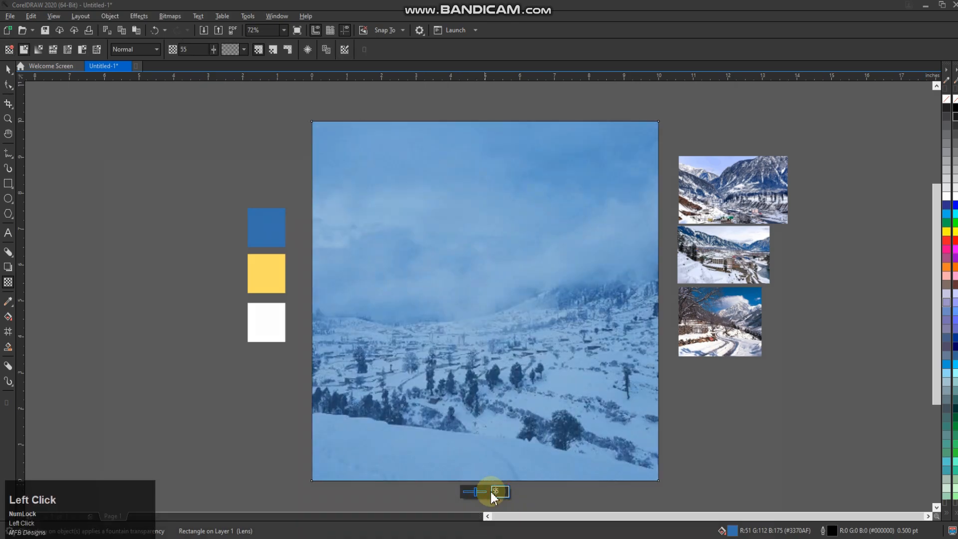
key("ctrl+a")
type("40")
key("Return")
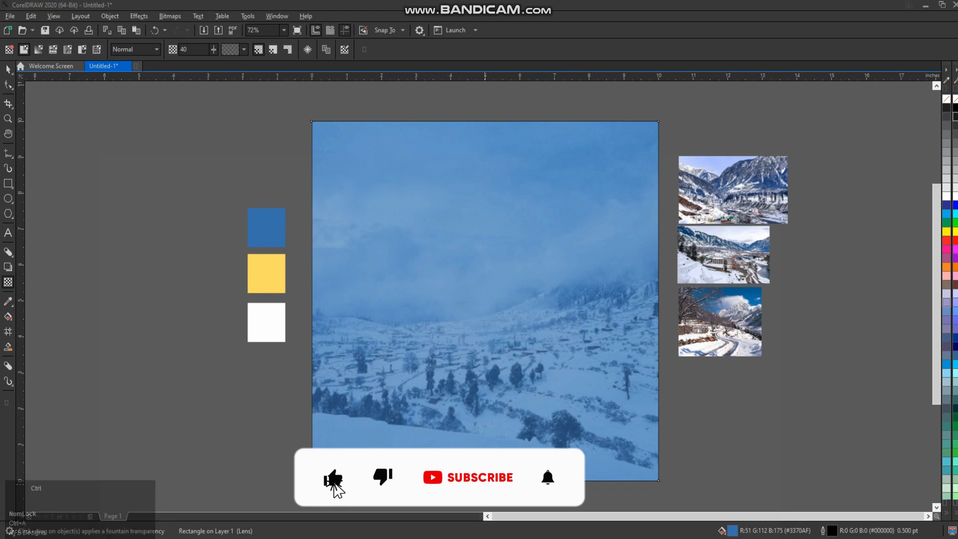
type("30")
key("Return")
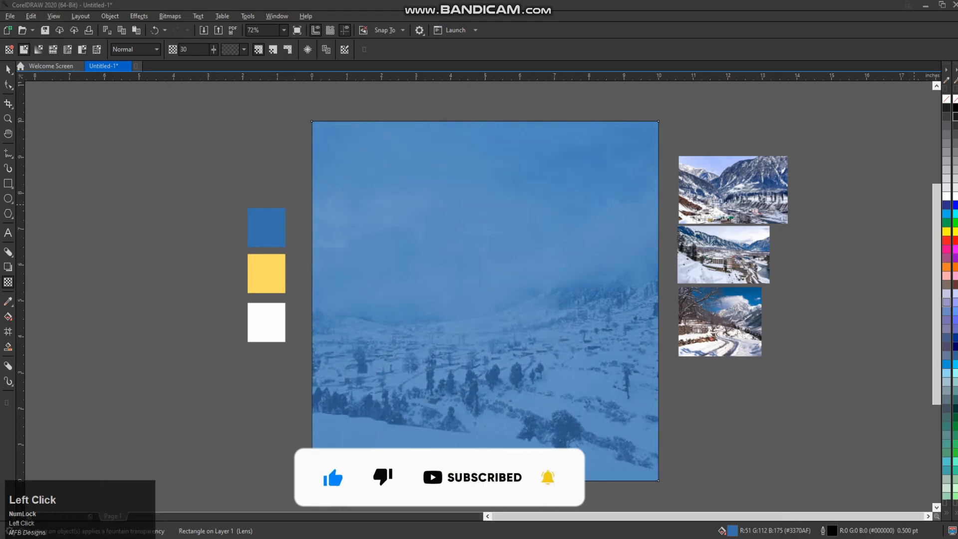
Step: Give the blue overlay a horizontal fountain transparency, solid at the left edge, with its midpoint shifted right and its end beyond the right edge
left_click(476, 324)
left_click_drag(486, 293, 312, 292)
left_click(482, 294)
left_click_drag(483, 294, 590, 301)
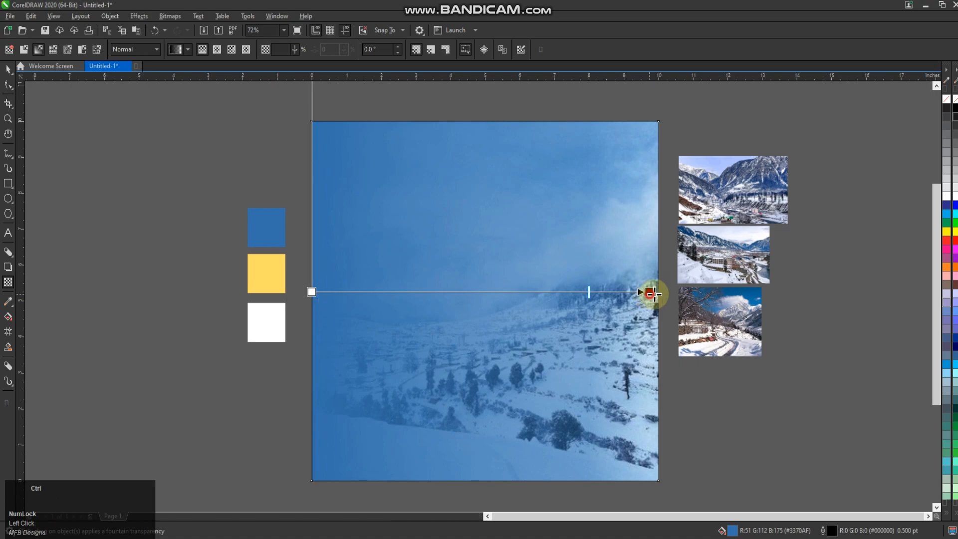
left_click_drag(650, 294, 803, 341)
left_click(8, 70)
left_click(545, 203)
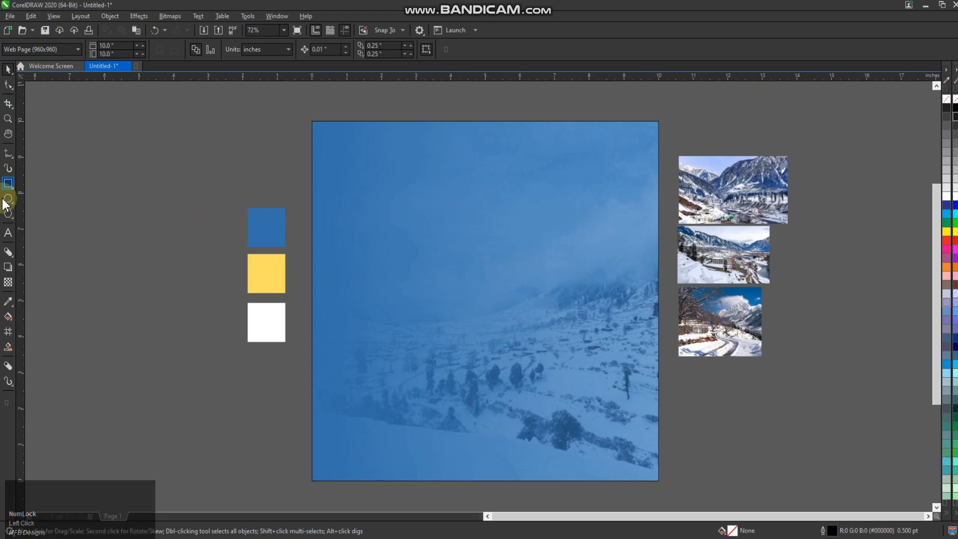
Step: Add the two-line artistic text "SAWAT KALAM / MALAM JABBA", enlarge it to about 63 pt and place it on the page's upper half
left_click(8, 233)
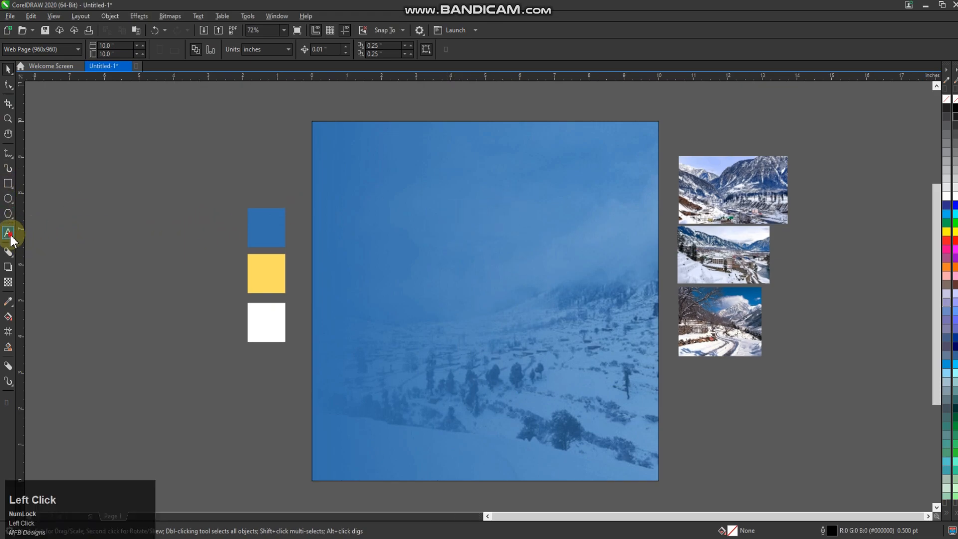
left_click(165, 200)
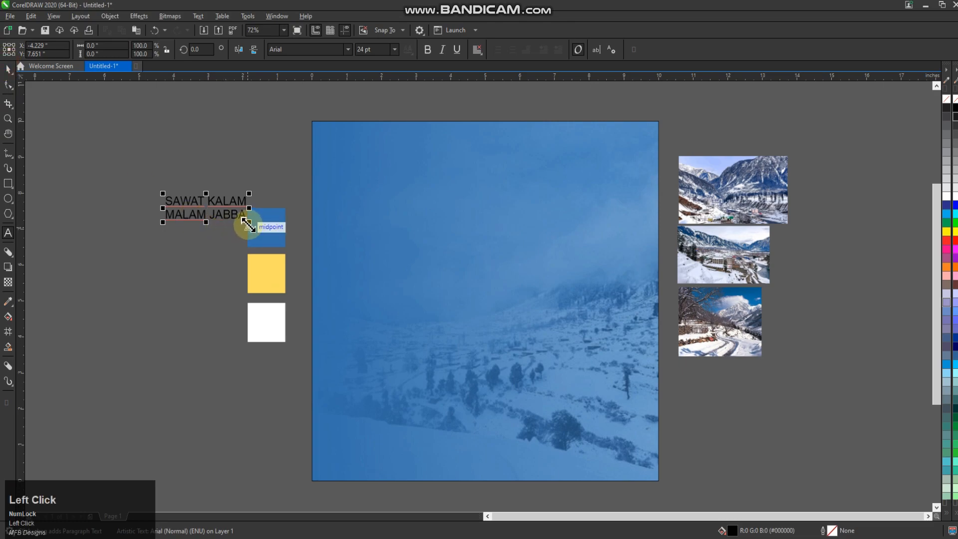
left_click_drag(249, 222, 379, 258)
left_click_drag(245, 213, 413, 211)
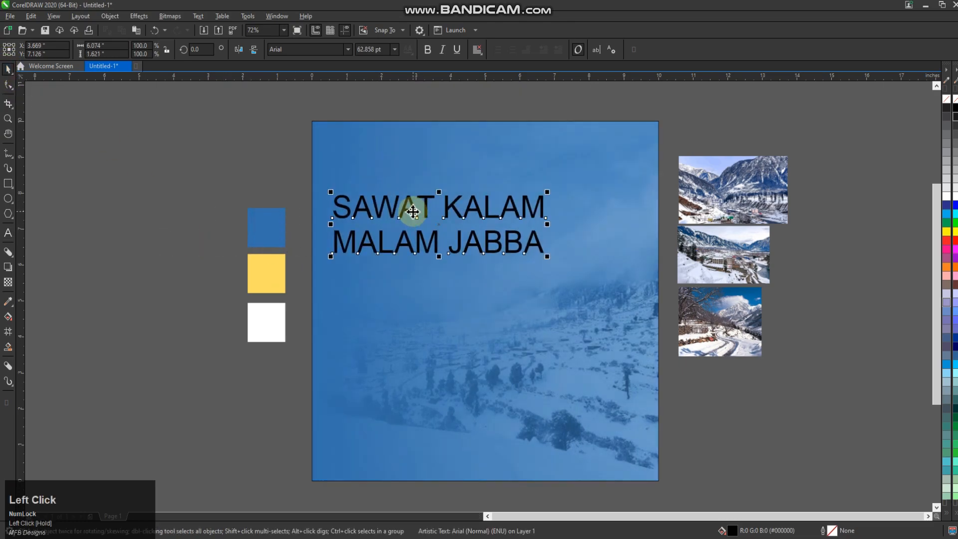
Step: Set the headline in the Masque font and fill it with the yellow sampled from the swatch (#FFDE5B)
left_click(348, 49)
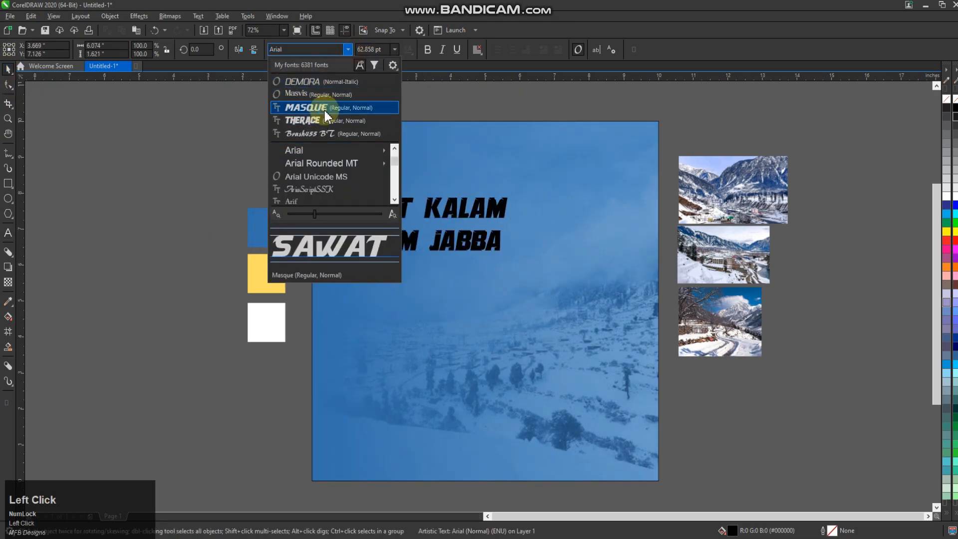
left_click(325, 112)
left_click(8, 302)
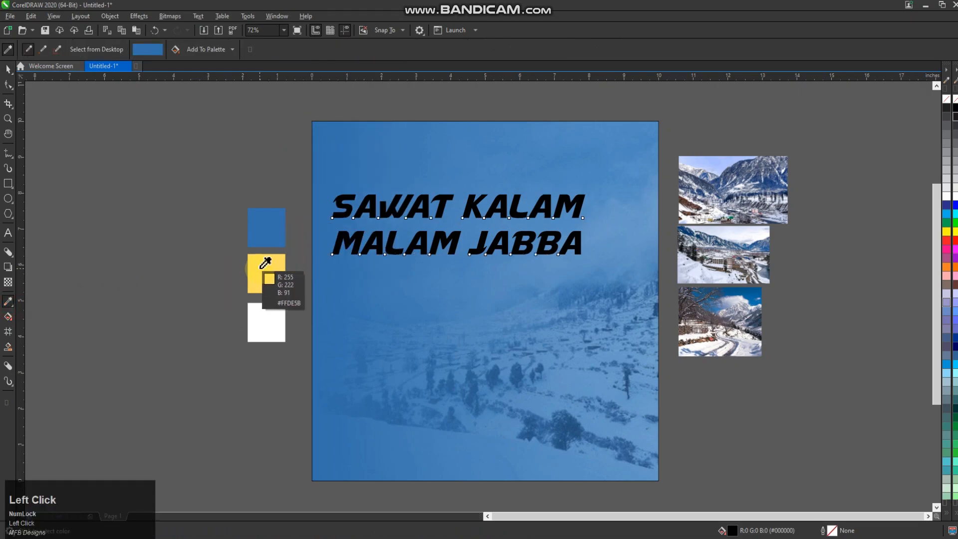
left_click(262, 272)
scroll(436, 199, "up", 3)
left_click(399, 202)
scroll(398, 202, "down", 1)
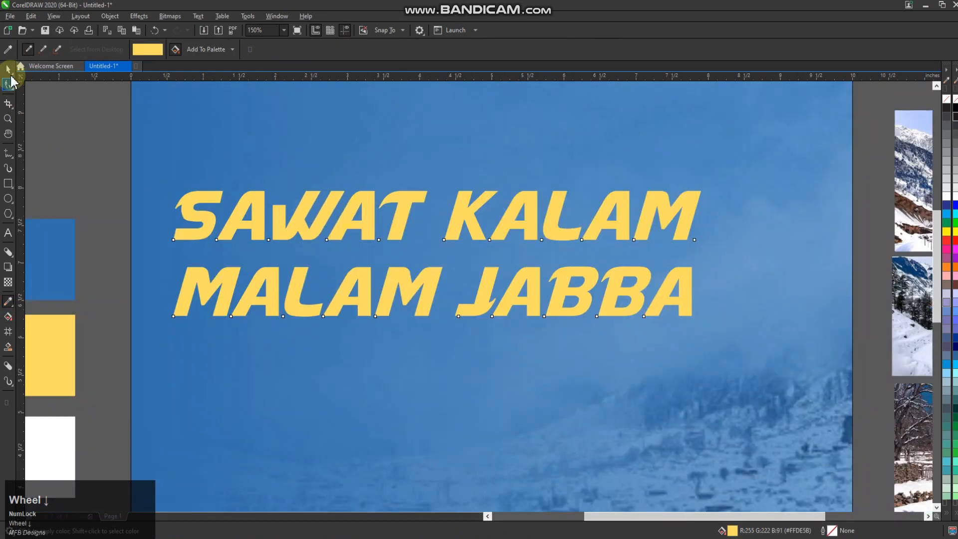
Step: Scale the headline down proportionally to about 44.6 pt
left_click(8, 69)
scroll(438, 220, "down", 1)
left_click(439, 250)
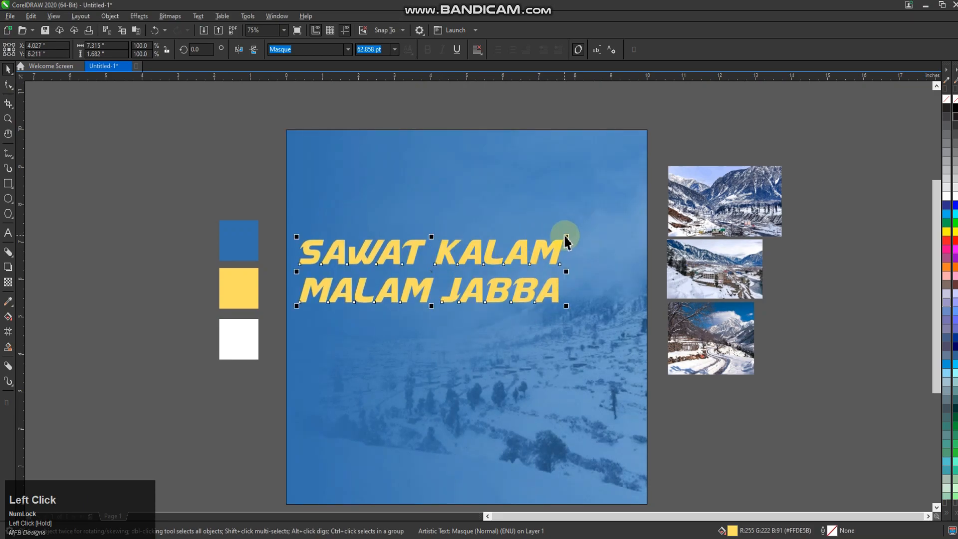
left_click_drag(565, 236, 490, 229)
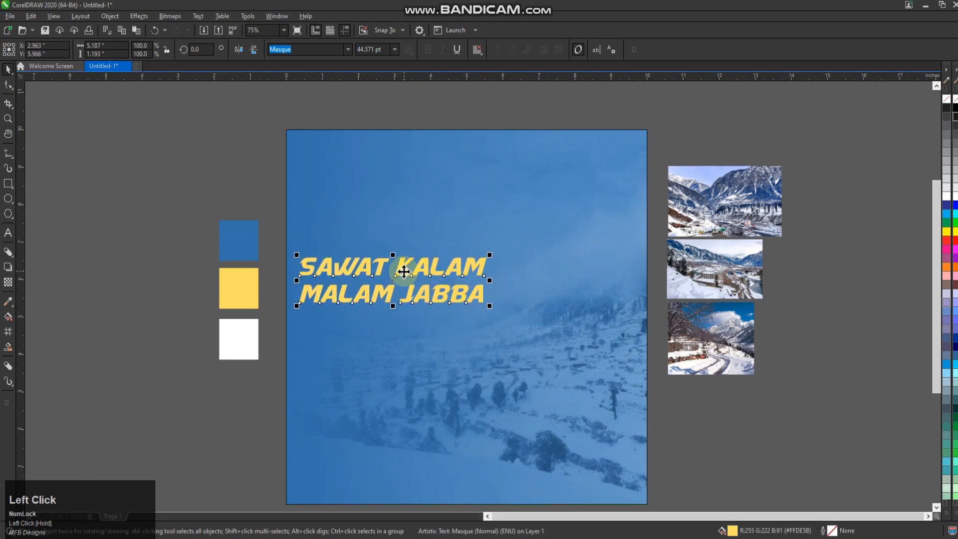
Step: Duplicate the headline 2 inches below the original and replace the copy's text with "EVERY THURSDAY NIGHT"
left_click_drag(404, 271, 428, 353)
right_click(428, 352)
left_click(683, 413)
double_click(443, 349)
key("ctrl+a")
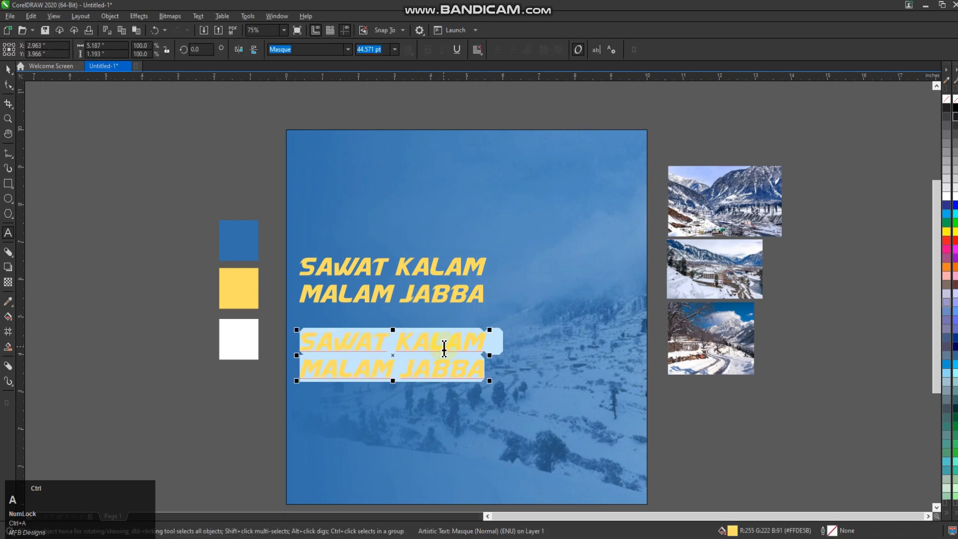
type("EVERY THURSDAY NIGHT")
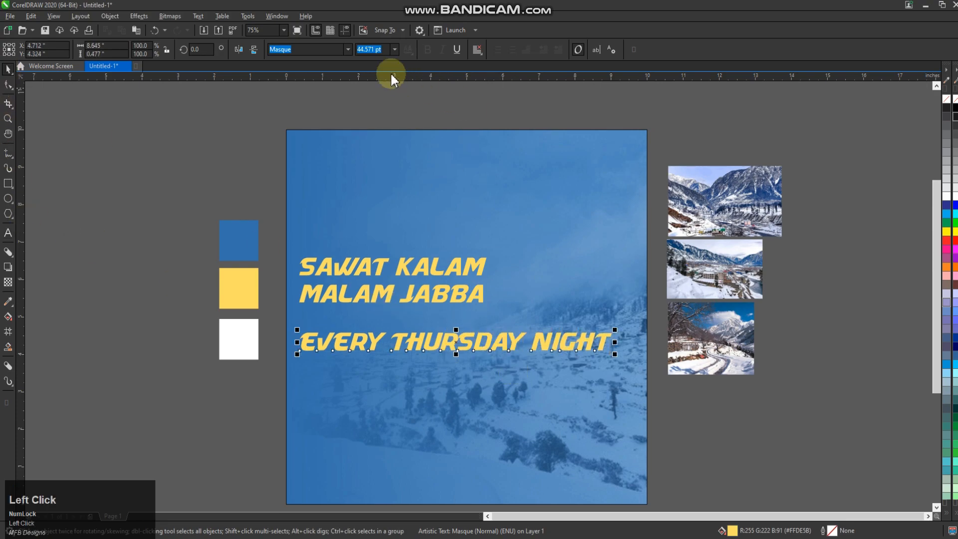
Step: Set the "EVERY THURSDAY NIGHT" line in the DEMORA font and scale it down to about 32.8 pt
left_click(348, 50)
left_click(331, 97)
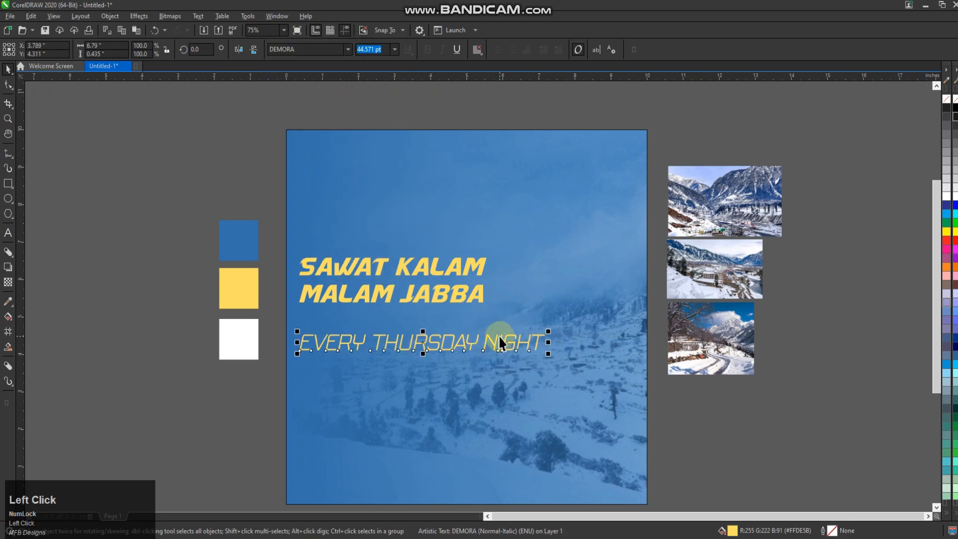
left_click_drag(549, 334, 492, 328)
Step: Move the "EVERY THURSDAY NIGHT" line up just under the headline and shrink it to about 30.4 pt
scroll(413, 359, "up", 2)
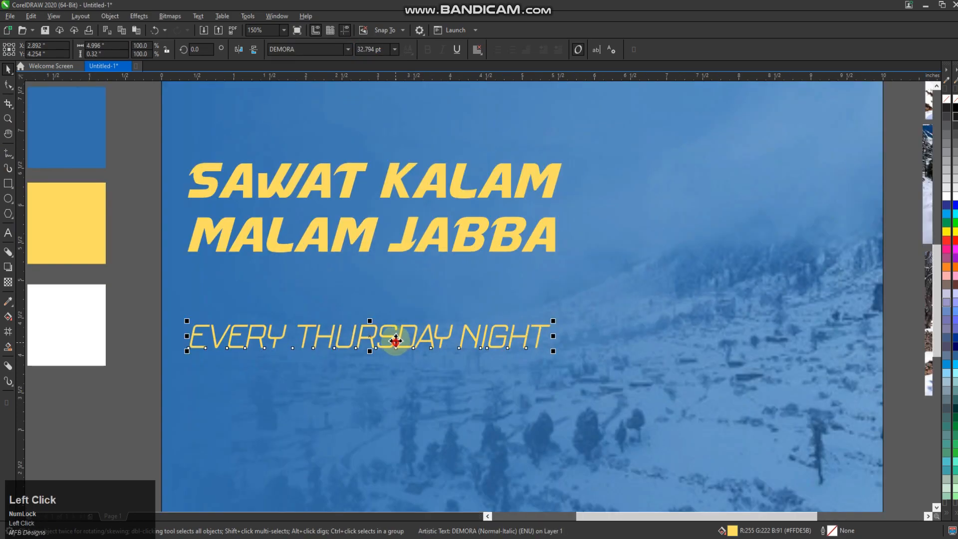
left_click_drag(396, 336, 401, 281)
left_click_drag(559, 259, 513, 289, "shift")
Step: Centre the "EVERY THURSDAY NIGHT" line horizontally with the headline and select that line
scroll(513, 289, "down", 2)
left_click_drag(316, 321, 543, 218)
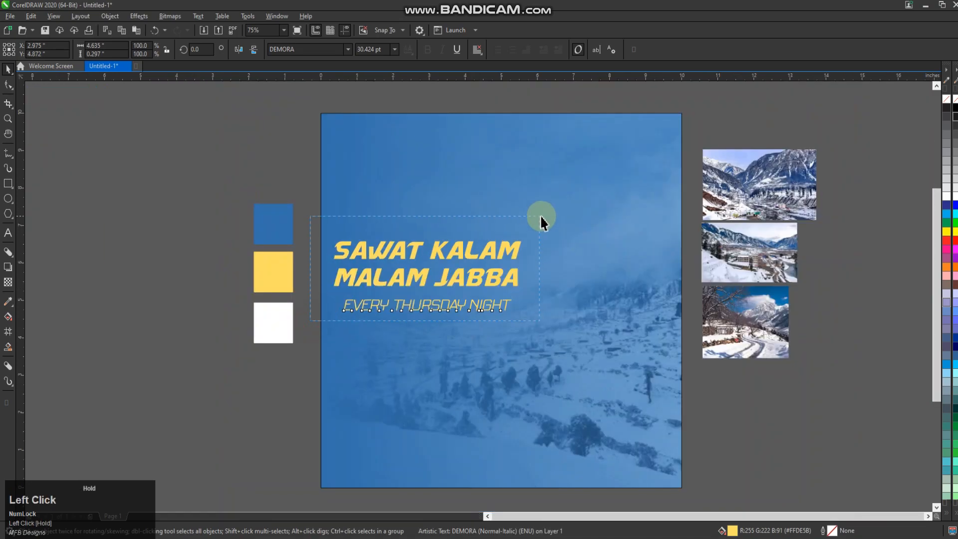
key("c")
left_click(429, 299)
scroll(439, 304, "up", 2)
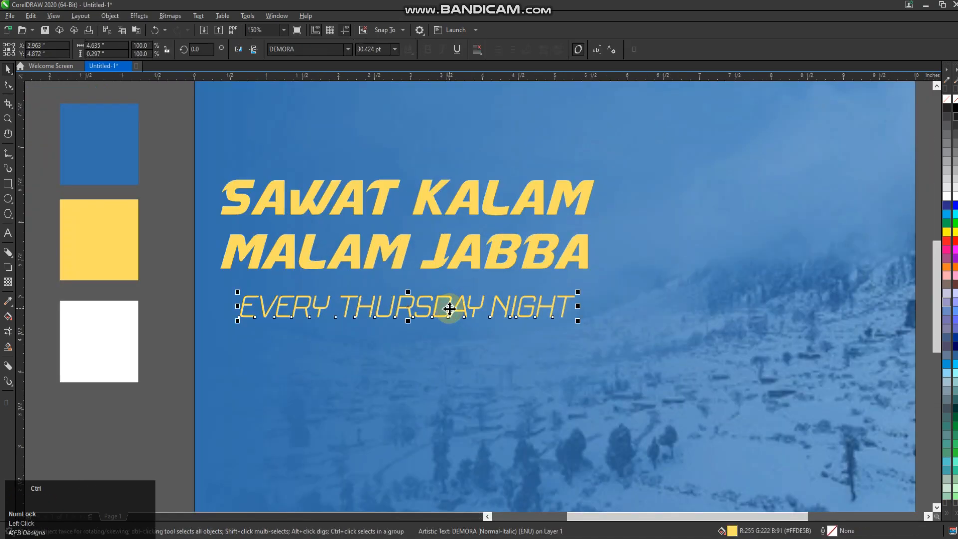
Step: Convert the "EVERY THURSDAY NIGHT" line to a bitmap and apply a Gaussian blur with a radius of about 8.4 pixels
left_click(179, 18)
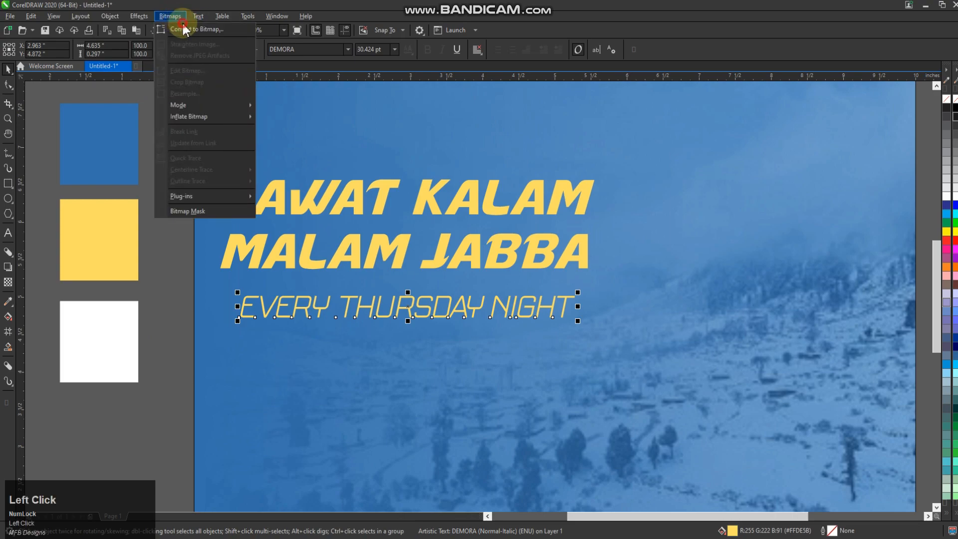
left_click(193, 33)
left_click(492, 331)
left_click(139, 16)
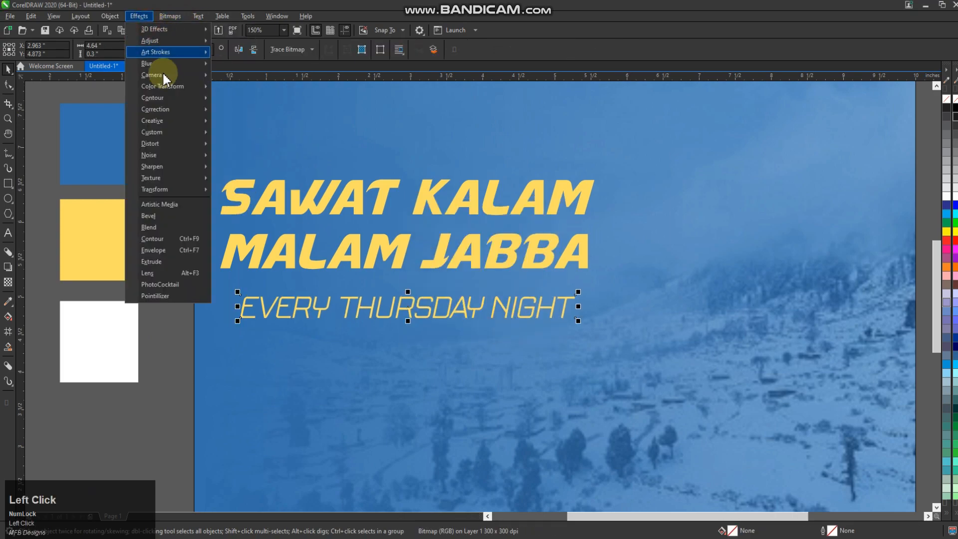
mouse_move(190, 63)
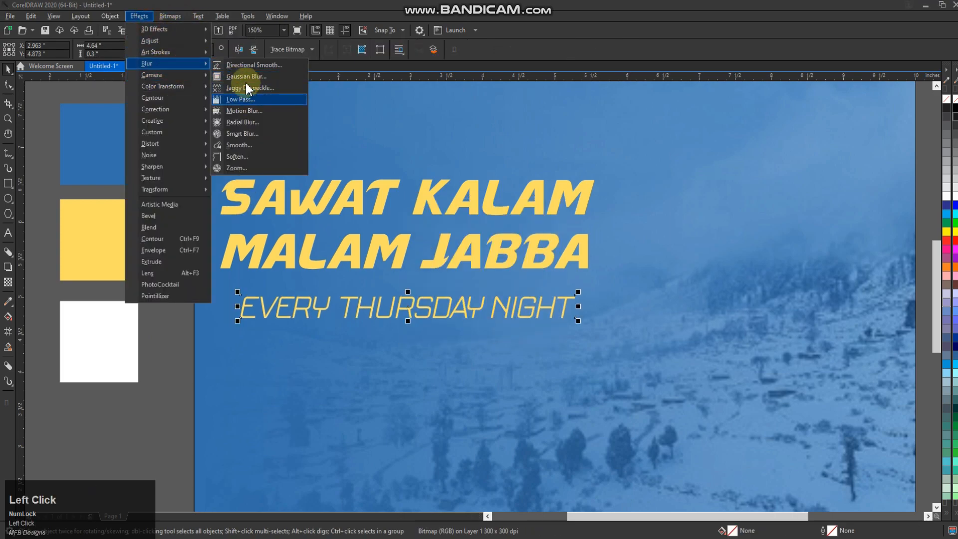
left_click(245, 77)
left_click_drag(446, 265, 435, 265)
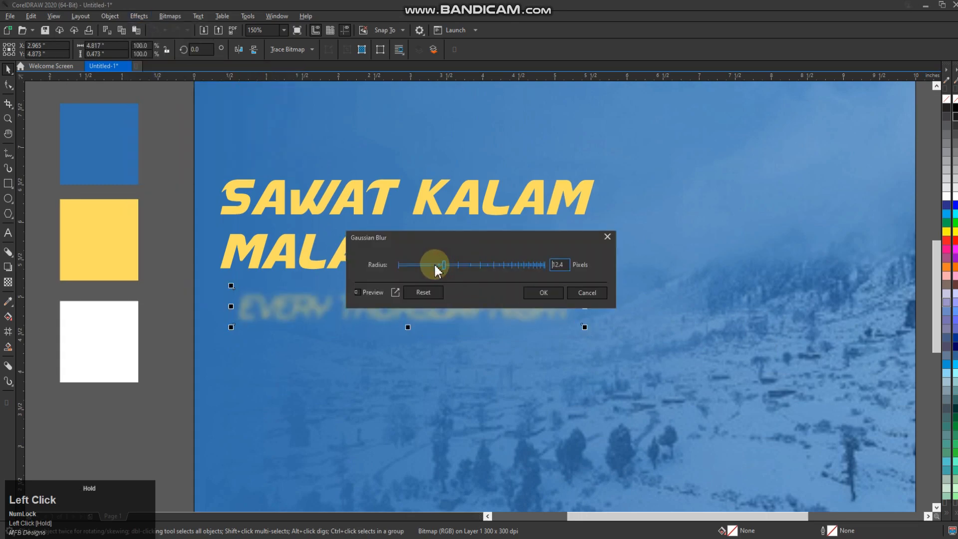
left_click(544, 292)
Step: Paste the sharp copy of the "EVERY THURSDAY NIGHT" line over its blurred glow and fill it white
key("ctrl+v")
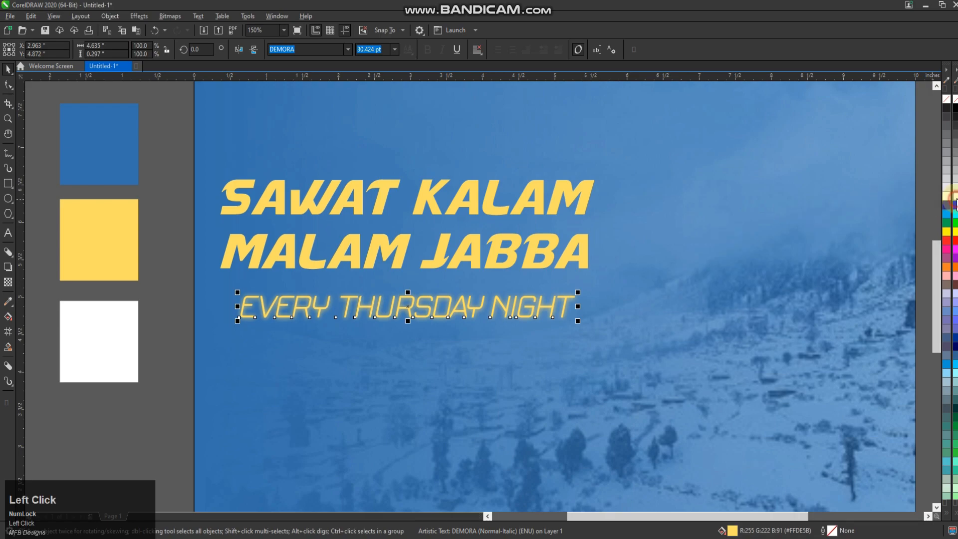
left_click(950, 197)
scroll(488, 316, "down", 2)
scroll(477, 313, "up", 2)
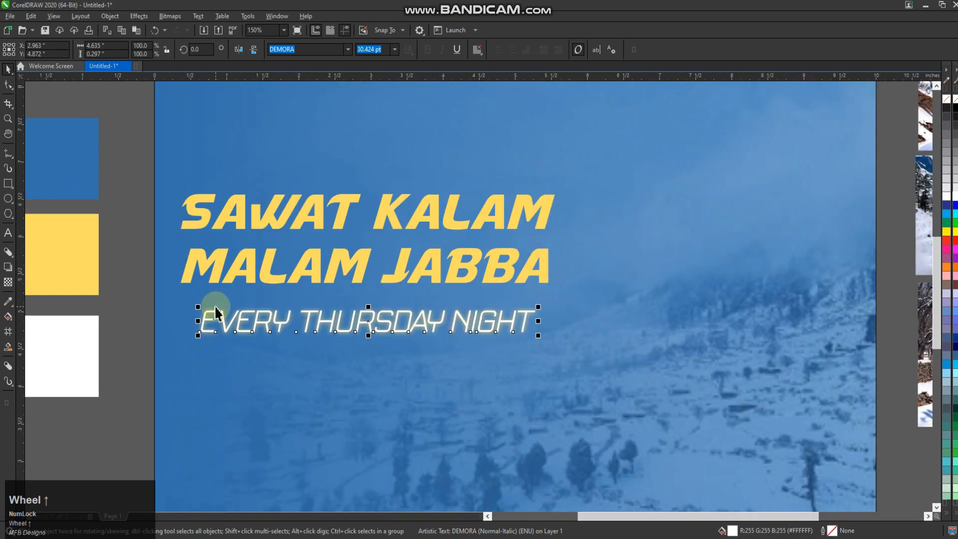
Step: Try a black fill on the pasted "EVERY THURSDAY NIGHT" text and undo it
left_click(156, 309)
left_click(209, 331)
scroll(209, 331, "up", 1)
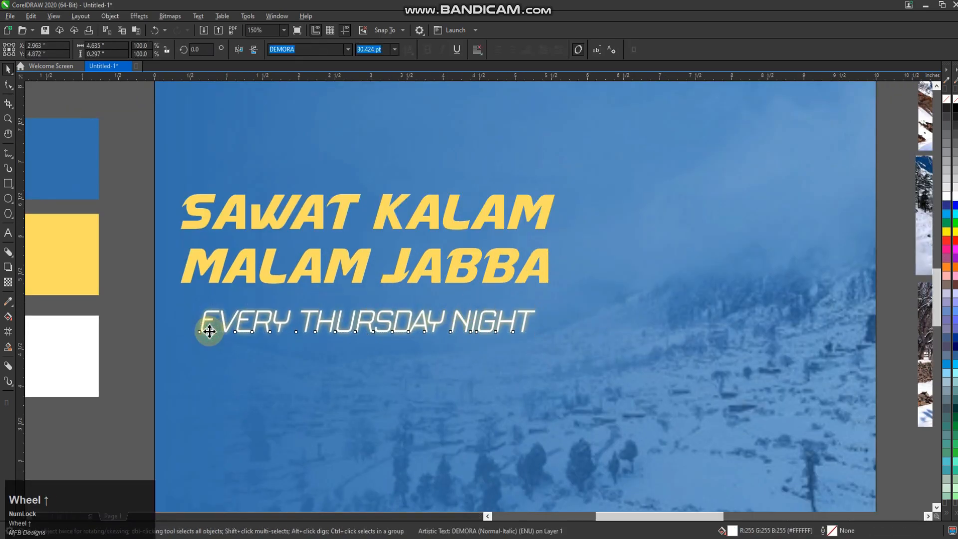
left_click(954, 112)
scroll(252, 268, "down", 1)
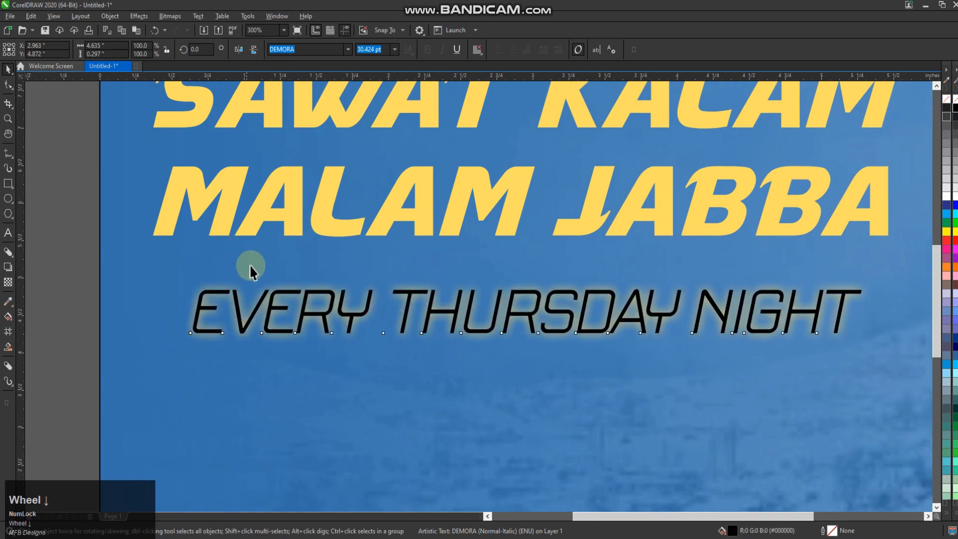
key("ctrl+z")
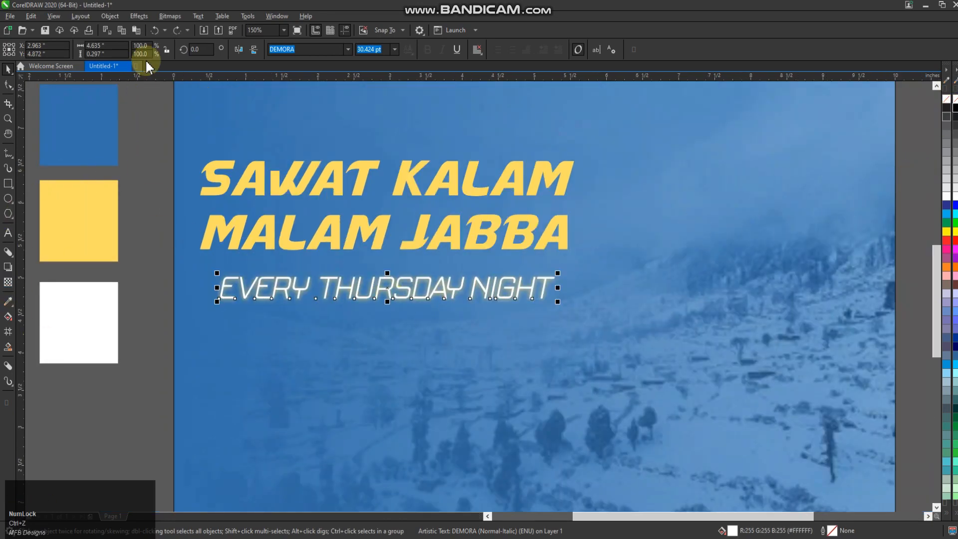
Step: Convert the white "EVERY THURSDAY NIGHT" copy to a bitmap and give it a stronger Gaussian blur than the first glow
left_click(169, 16)
left_click(195, 34)
left_click(487, 333)
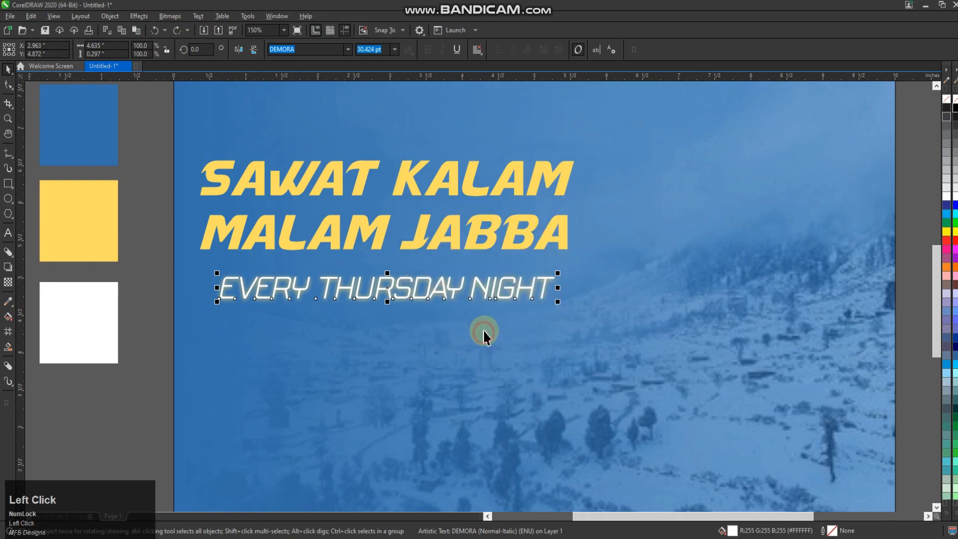
left_click(170, 16)
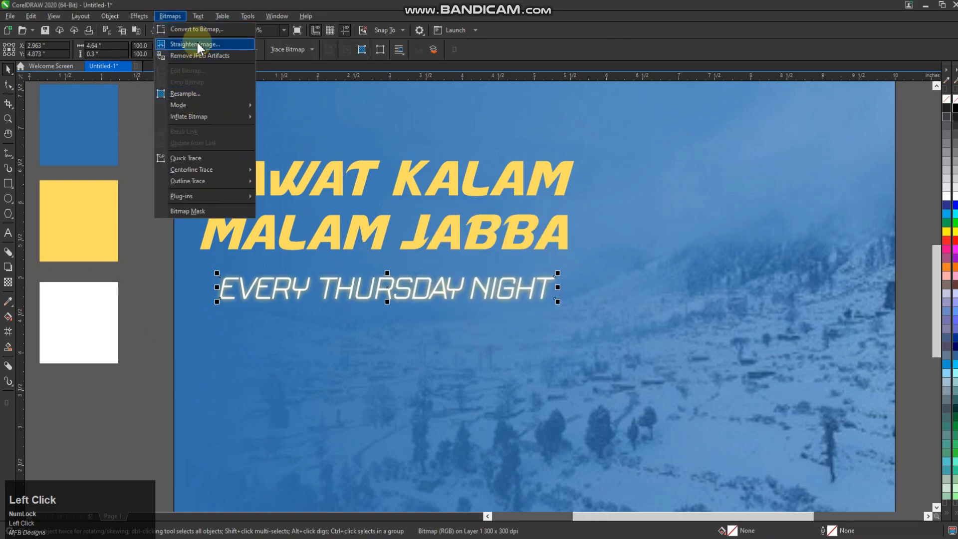
left_click(169, 16)
left_click(139, 16)
mouse_move(155, 67)
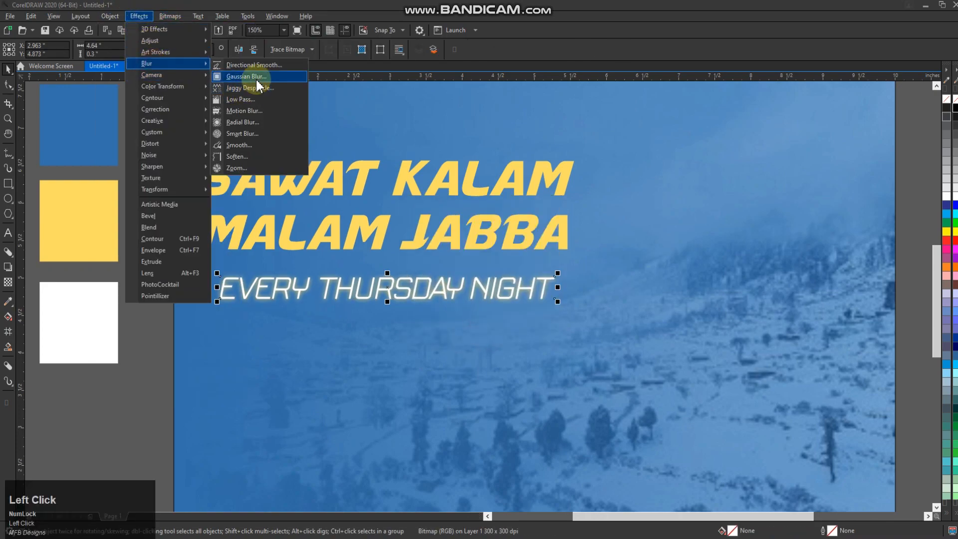
left_click(252, 86)
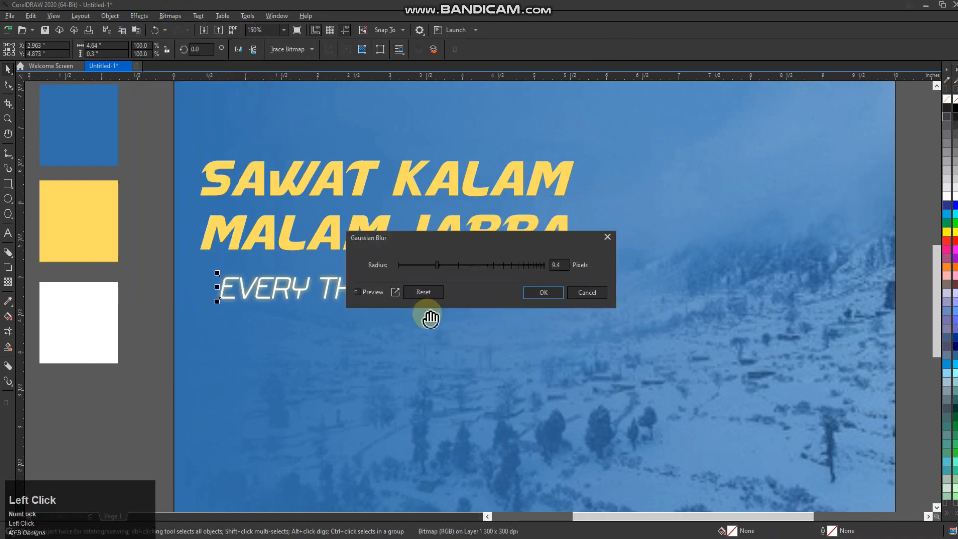
left_click(460, 265)
left_click(543, 293)
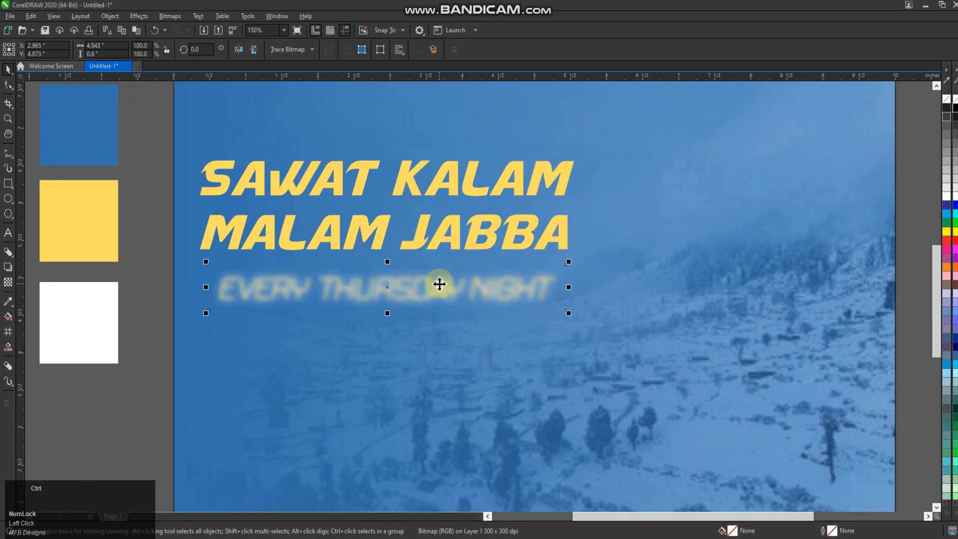
Step: Paste the sharp yellow "EVERY THURSDAY NIGHT" line over the glow layers, then slightly enlarge the stack and raise it towards the headline
key("ctrl+v")
left_click(7, 67)
left_click_drag(157, 248, 566, 318)
left_click_drag(568, 262, 574, 259)
left_click_drag(424, 290, 426, 282)
Step: Enlarge the headline and its glowing tagline together slightly and shift them a little lower on the poster
scroll(425, 282, "down", 3)
left_click_drag(294, 315, 537, 205)
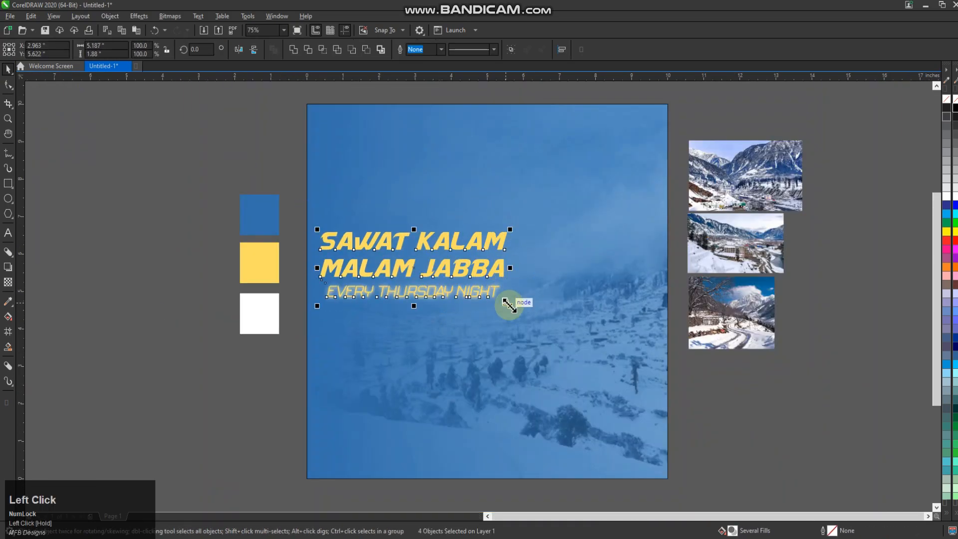
left_click_drag(509, 305, 474, 282)
left_click(253, 381)
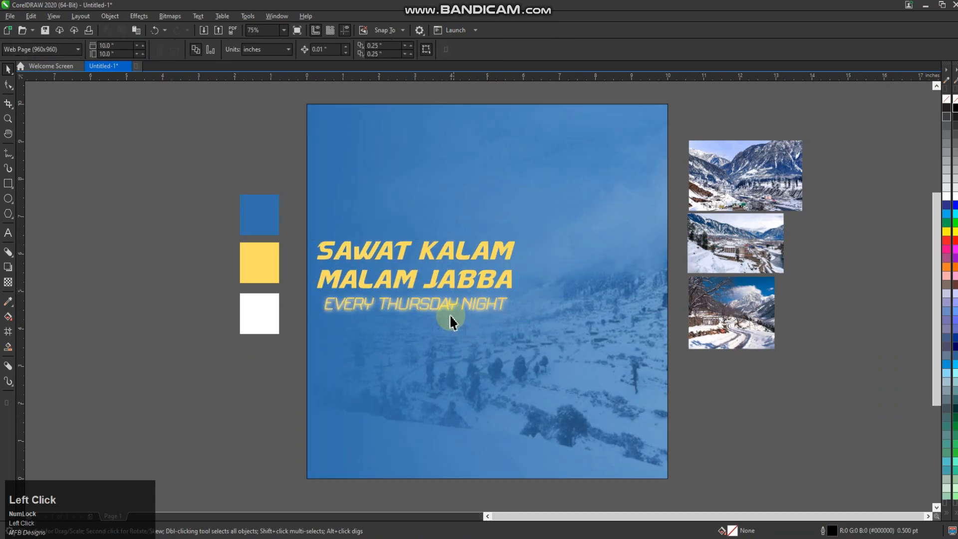
Step: Draw a rectangle below the tagline, fill it with the swatch yellow and widen it to about 2.83 × 1.07 inches
left_click(13, 190)
left_click_drag(466, 337, 369, 383)
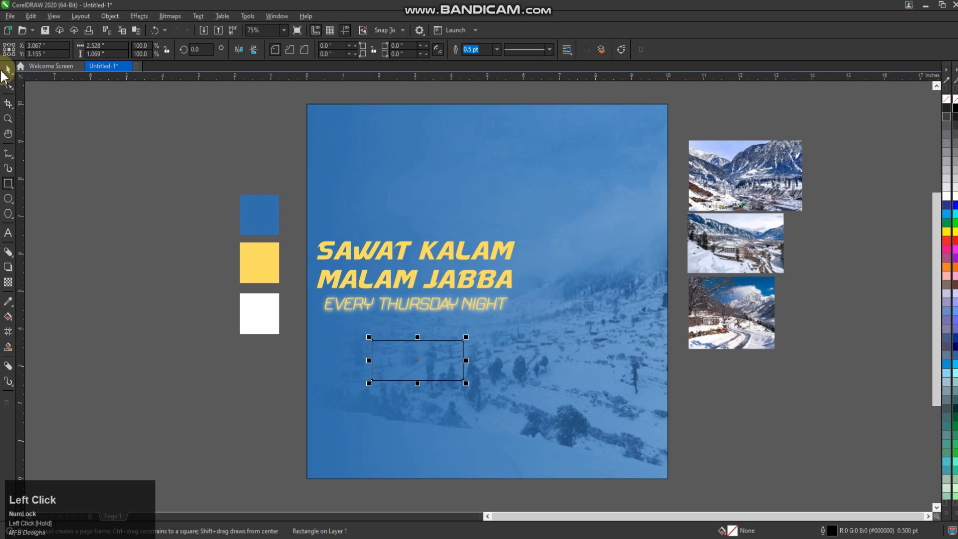
left_click(8, 301)
left_click(244, 265)
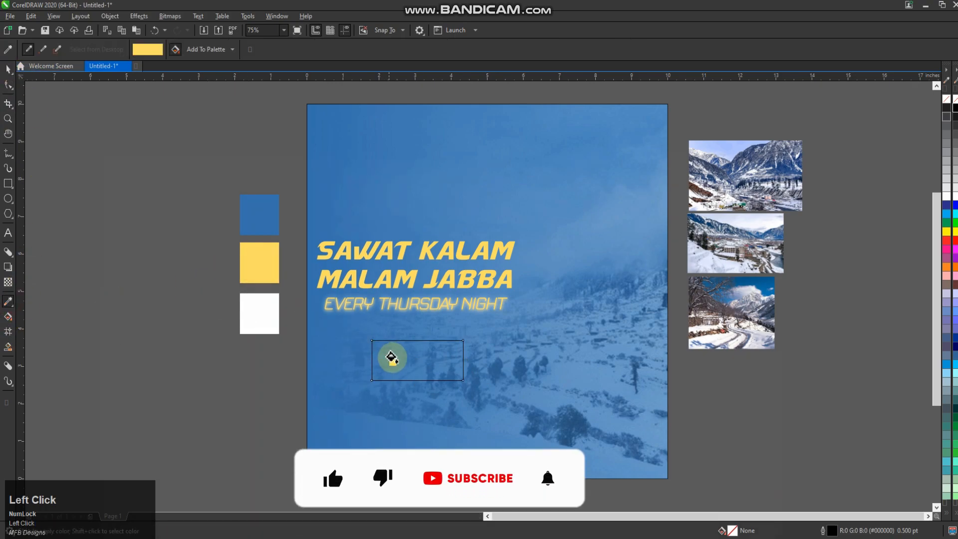
left_click(392, 358)
left_click(8, 120)
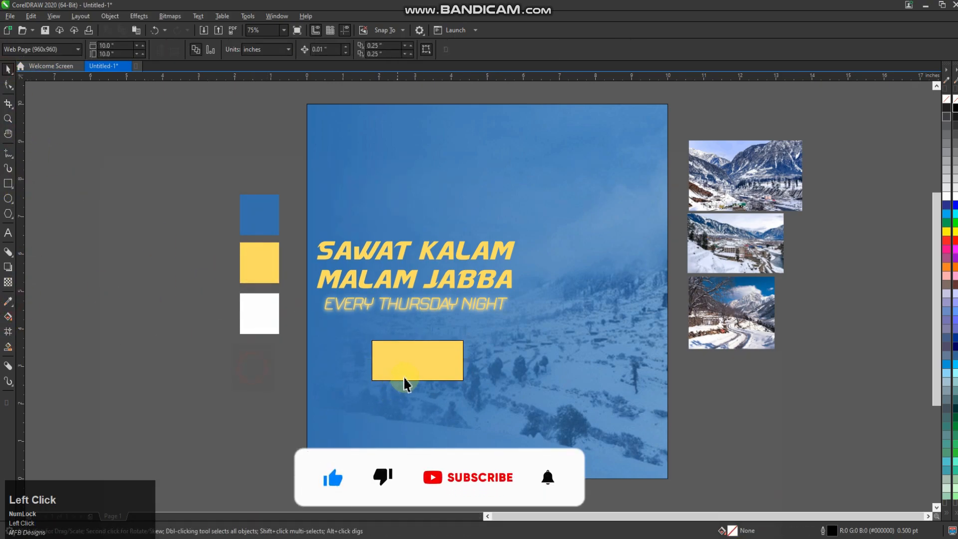
left_click(428, 368)
left_click_drag(502, 353, 523, 352)
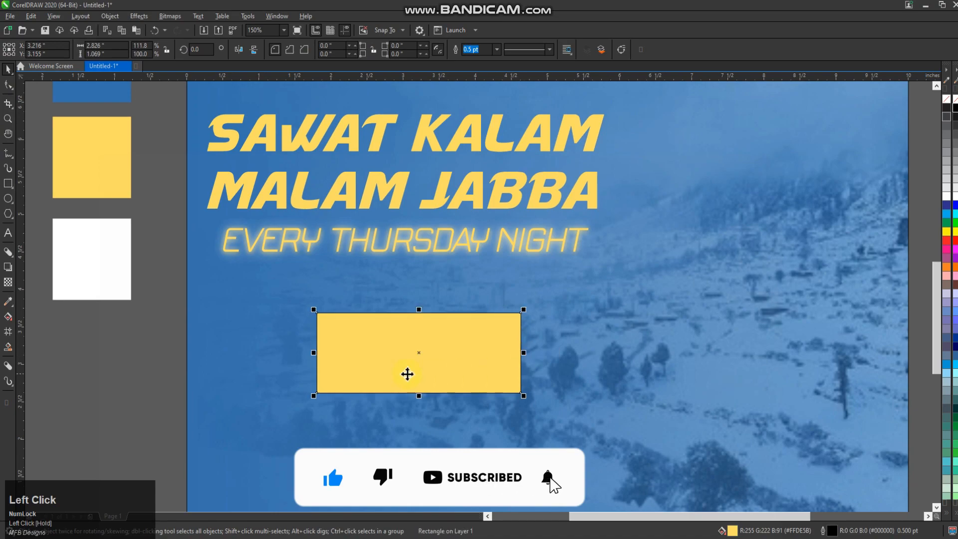
Step: Draw a circle about 0.1 inch wide in the yellow rectangle's upper-left corner and fill it white
left_click(8, 198)
scroll(332, 328, "up", 2)
left_click(325, 324)
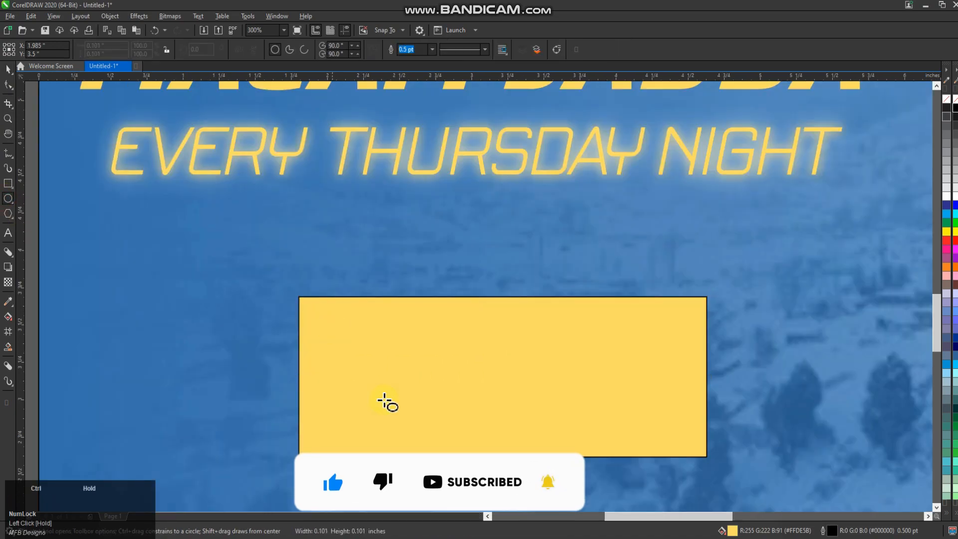
left_click(954, 208)
left_click(8, 69)
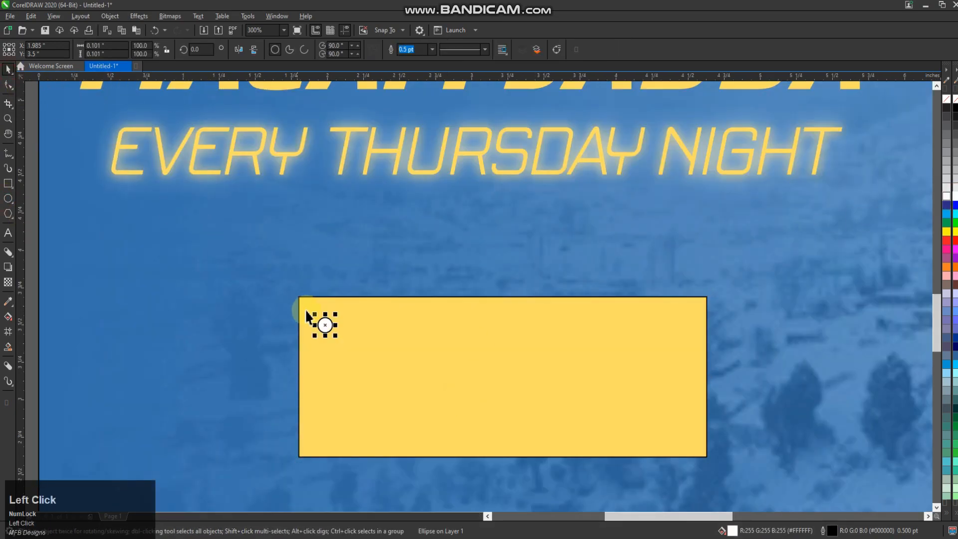
scroll(327, 329, "up", 1)
Step: Copy the white circle to the rectangle's upper-right corner and centre the grouped pair horizontally on the rectangle
left_click_drag(324, 324, 677, 295)
scroll(308, 297, "down", 1)
right_click(678, 295, "ctrl")
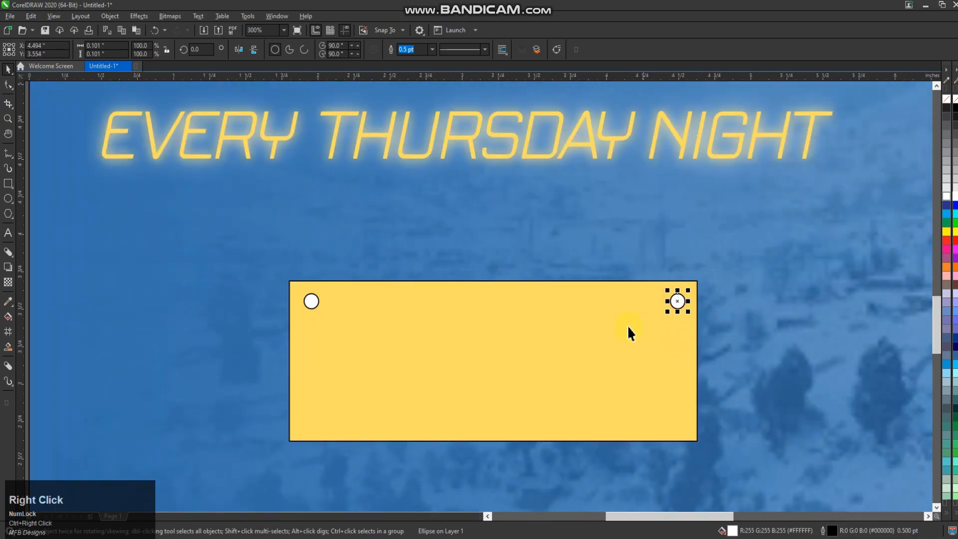
left_click(314, 300, "shift")
left_click(482, 351)
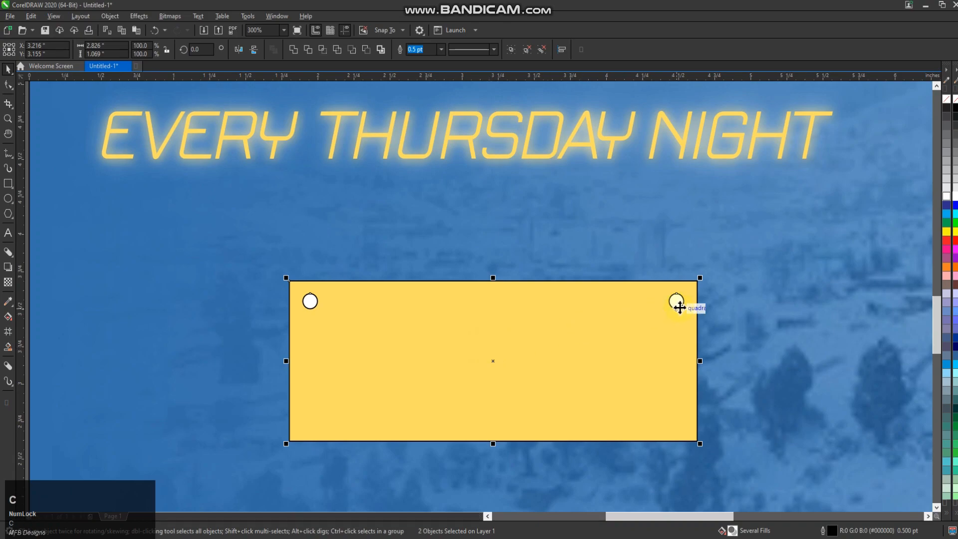
left_click(679, 308)
left_click(706, 335)
Step: Duplicate the pair of white circles straight down to the rectangle's lower corners
left_click(676, 302)
left_click_drag(675, 302, 679, 419)
right_click(679, 420, "ctrl")
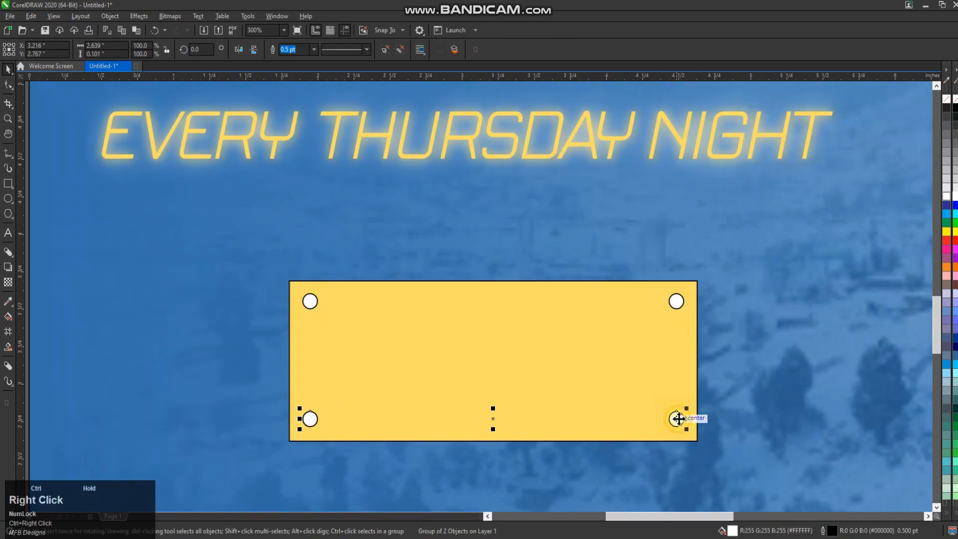
Step: Group the four corner circles and centre the group both ways on the yellow rectangle
left_click(677, 302, "shift")
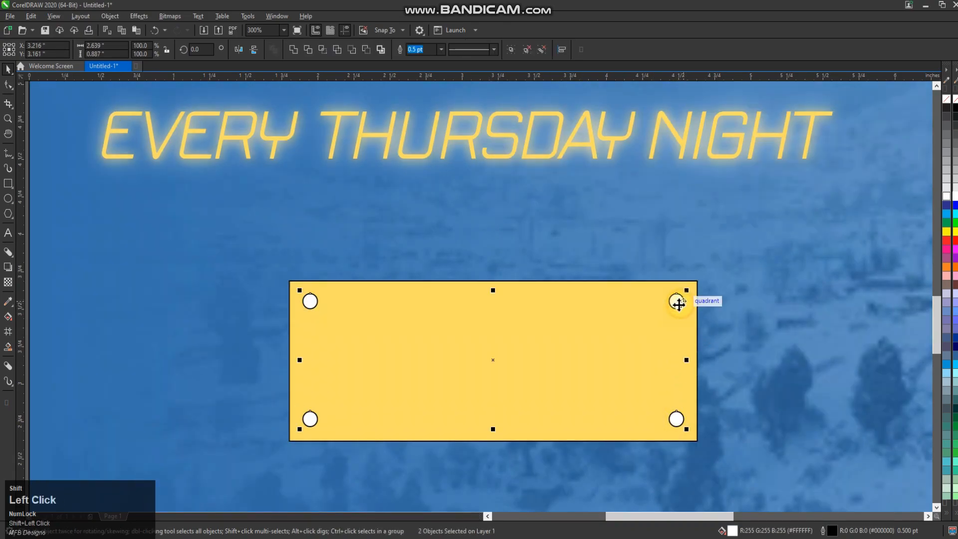
key("ctrl+g")
left_click(697, 337, "shift")
key("c")
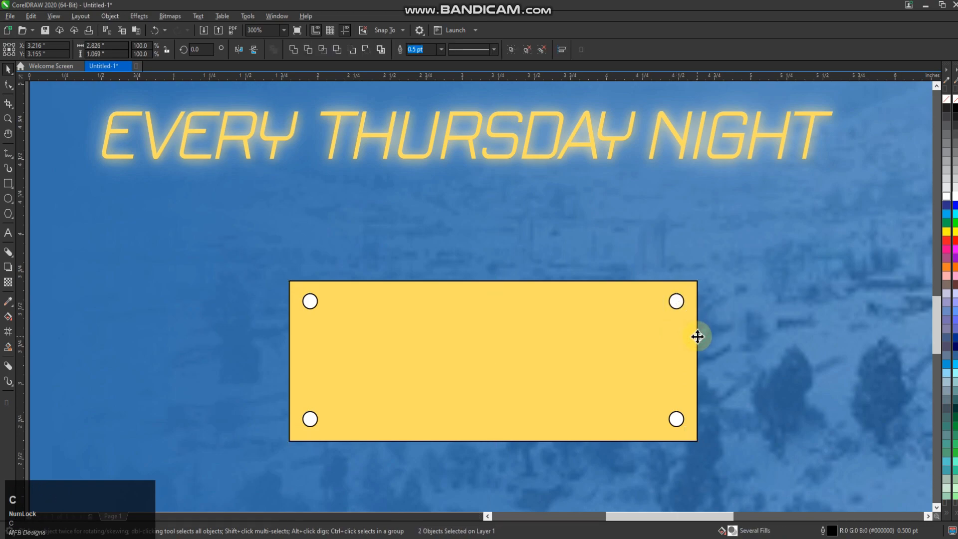
key("e")
Step: Remove the outlines from the yellow rectangle and its circles and move them together to the left, just below the tagline
left_click(708, 342)
left_click(672, 304)
left_click(684, 292, "shift")
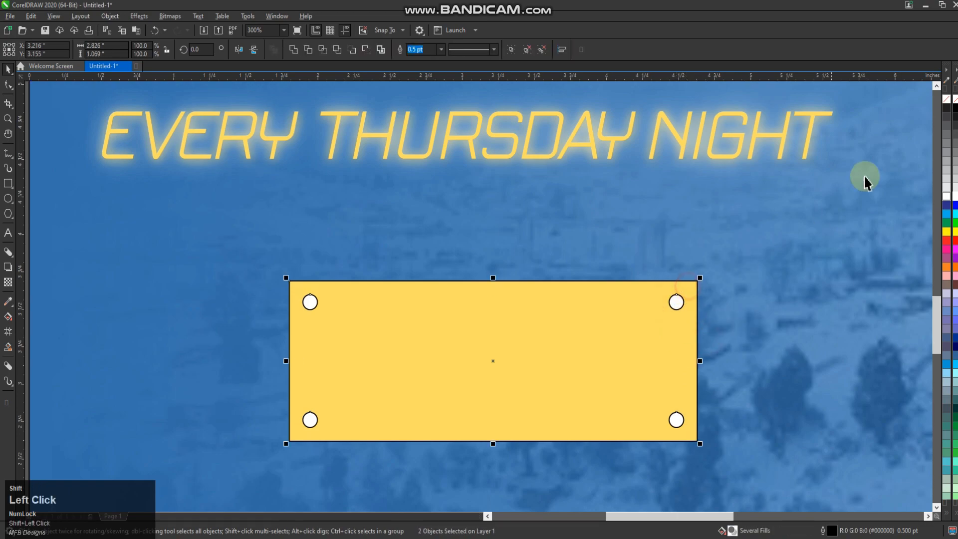
scroll(518, 293, "down", 2)
left_click_drag(517, 293, 421, 280)
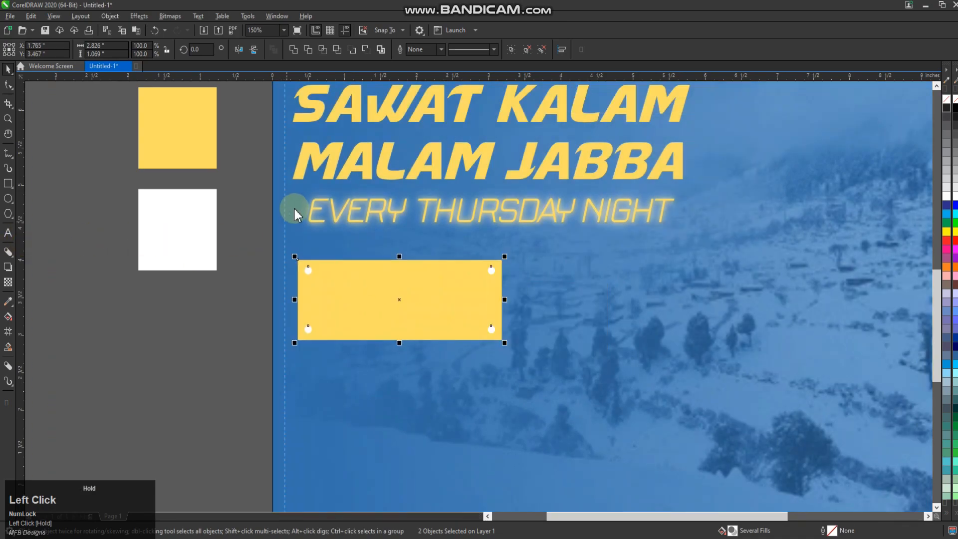
Step: Place a vertical guide at the headline's left edge and align the yellow rectangle and its circles with that edge
left_click_drag(291, 182, 292, 181)
left_click(306, 268)
scroll(302, 283, "up", 1)
left_click(303, 292)
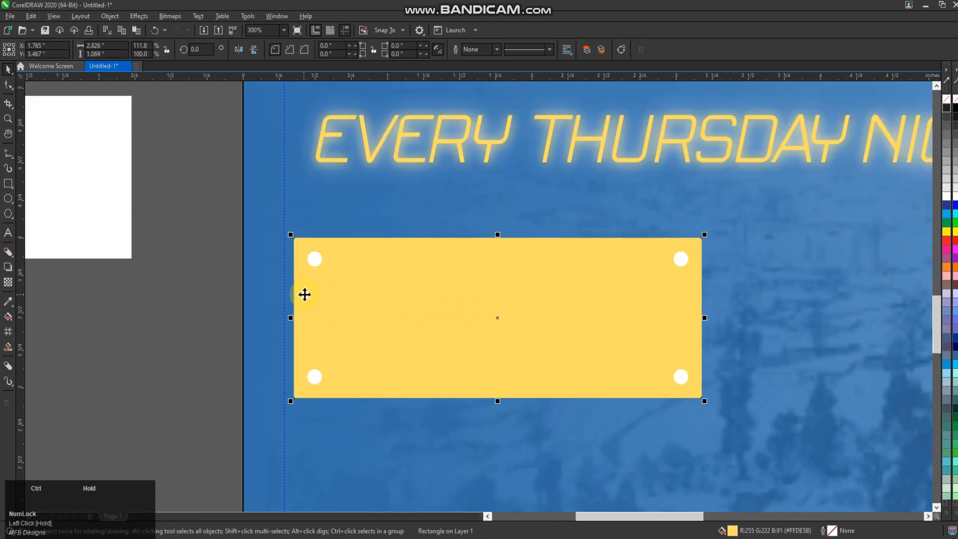
key("ctrl+z")
left_click(315, 257)
key("ctrl+z")
key("ctrl+shift+z")
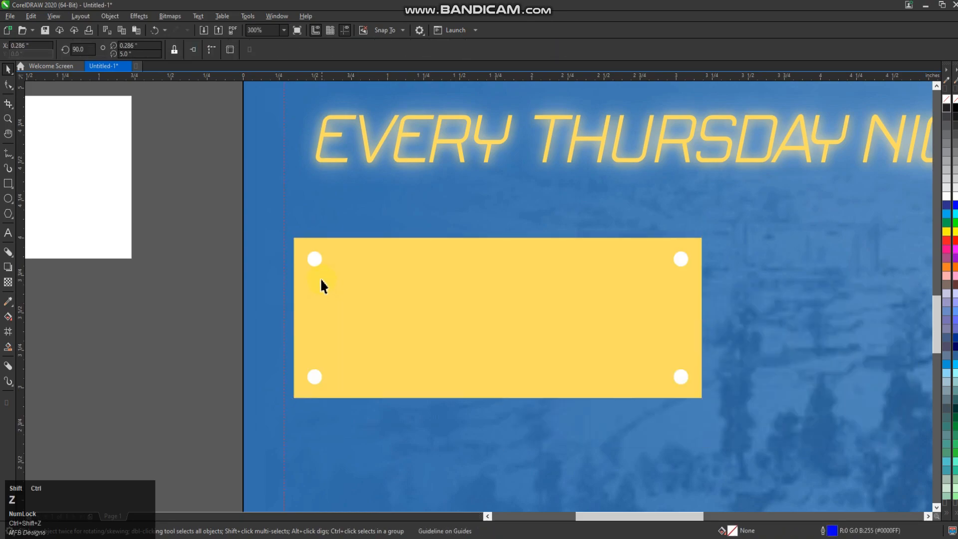
left_click(312, 261)
left_click_drag(332, 257, 327, 255)
scroll(338, 417, "down", 1)
left_click(326, 418)
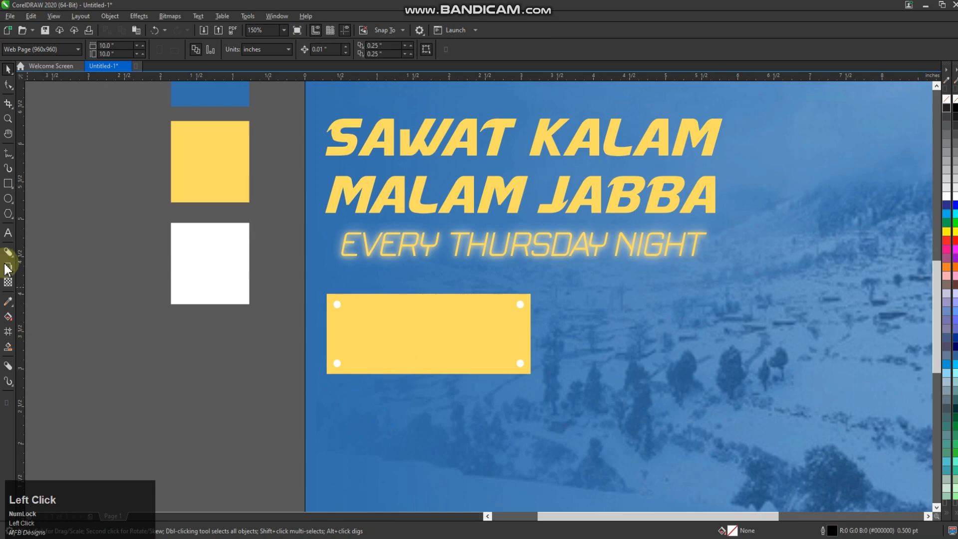
Step: Add the price text "10999/-" on the yellow rectangle
left_click(8, 232)
left_click(350, 337)
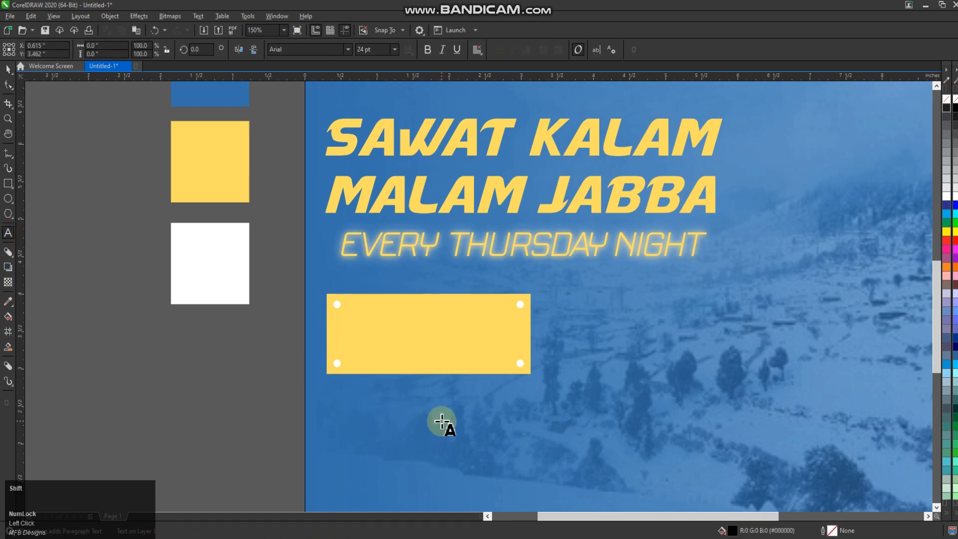
type("10999")
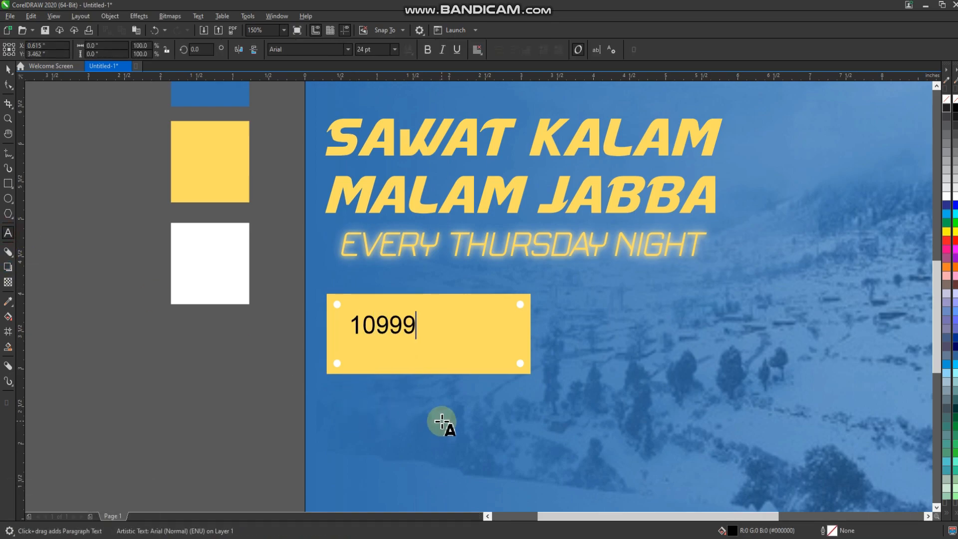
key("shift")
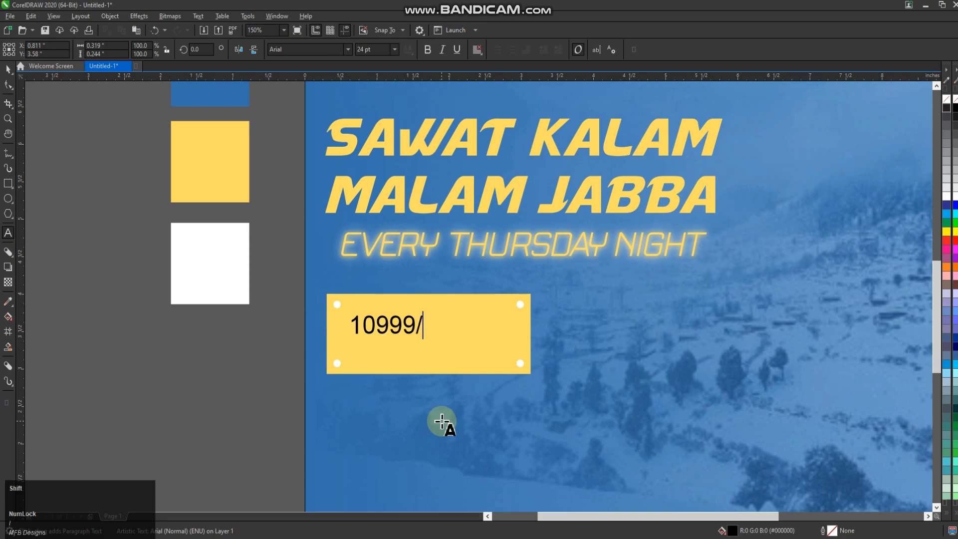
left_click(8, 68)
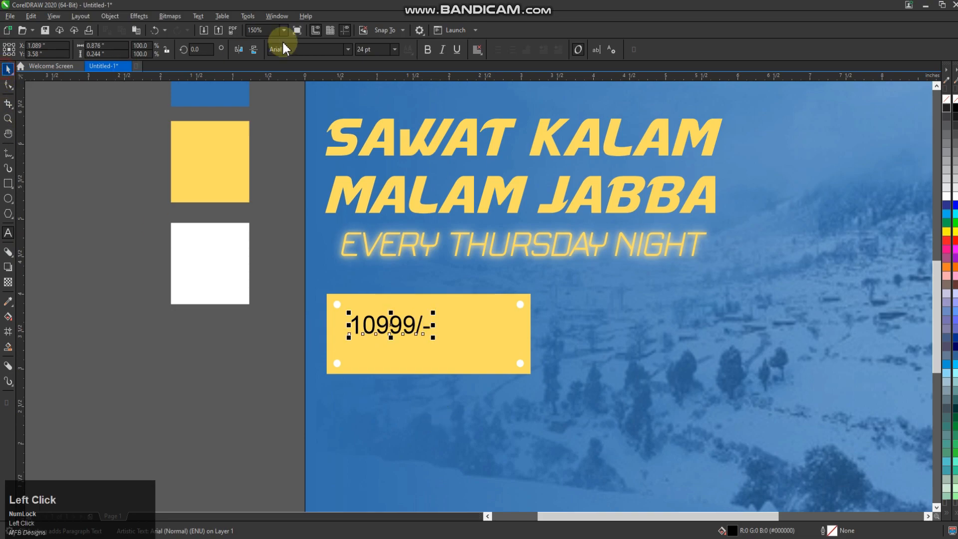
Step: Set the price text's font to Brush455 BT
left_click(347, 49)
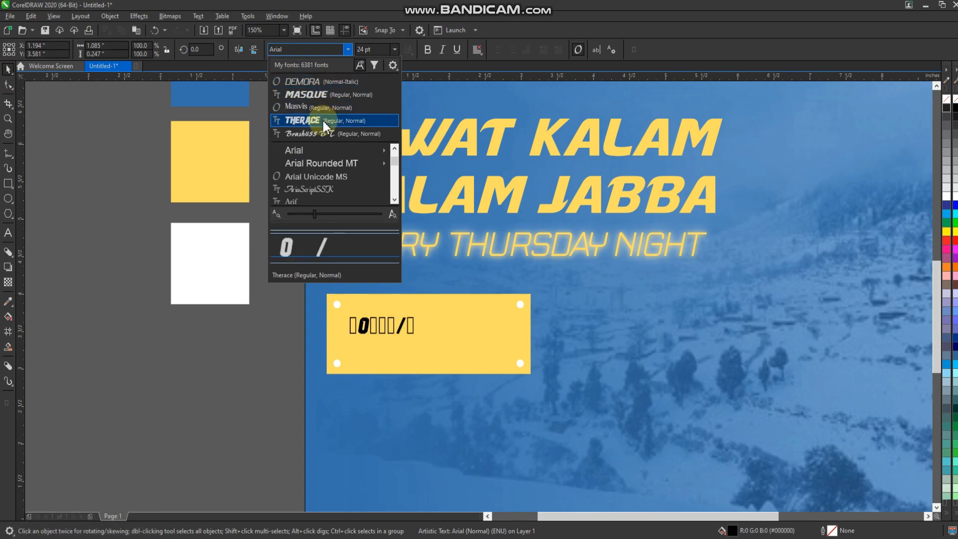
mouse_move(327, 157)
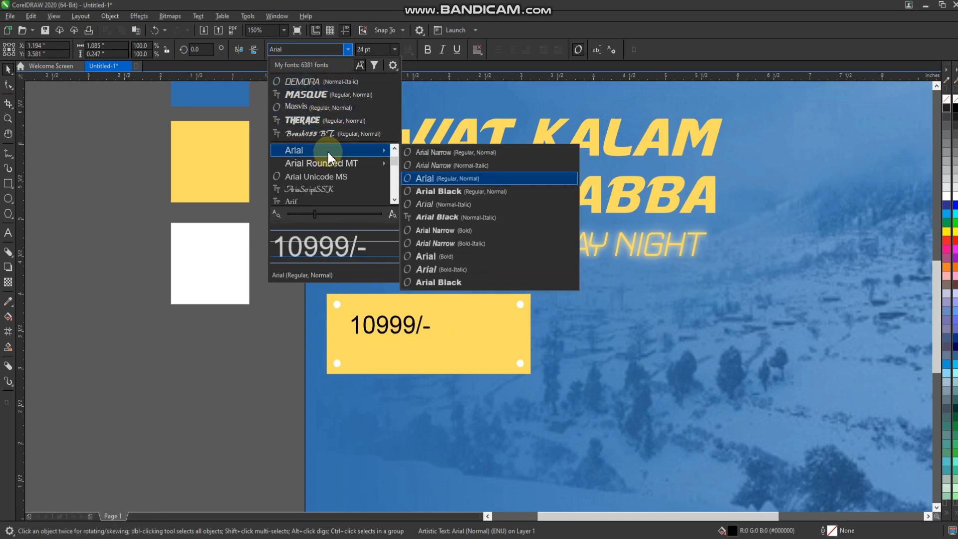
left_click(332, 134)
Step: Enlarge the Brush455 BT price text to about 53 pt and centre it both ways on the yellow rectangle
left_click_drag(428, 338, 496, 377)
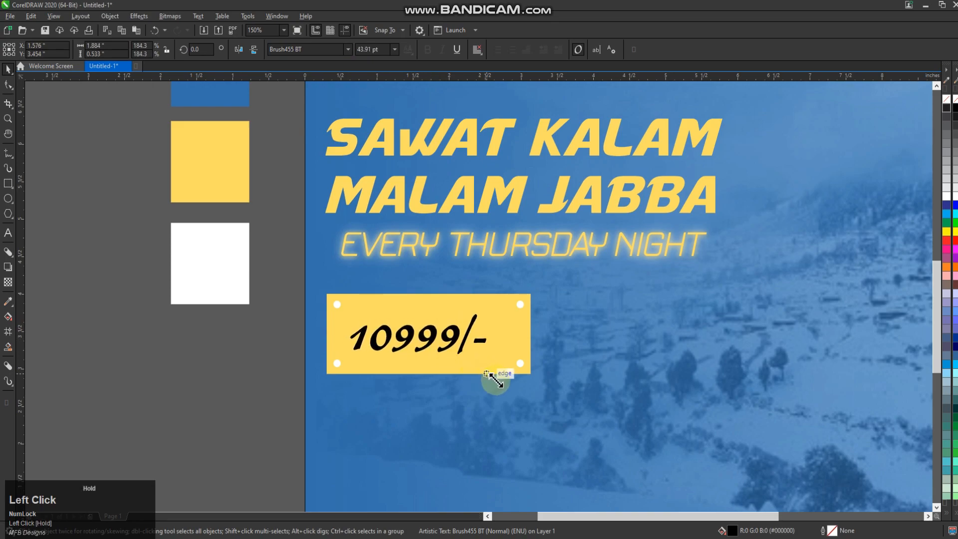
scroll(517, 335, "up", 2)
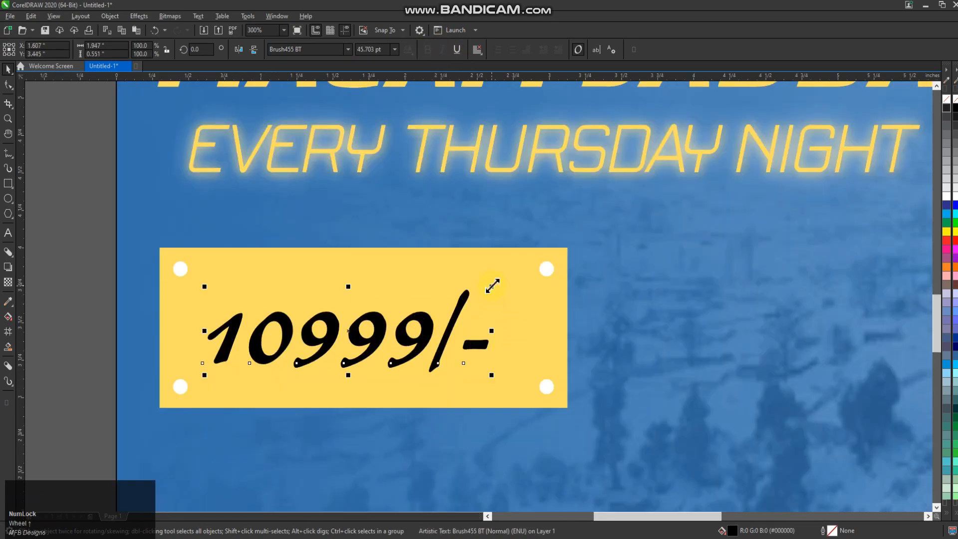
left_click_drag(491, 287, 531, 304)
key("c")
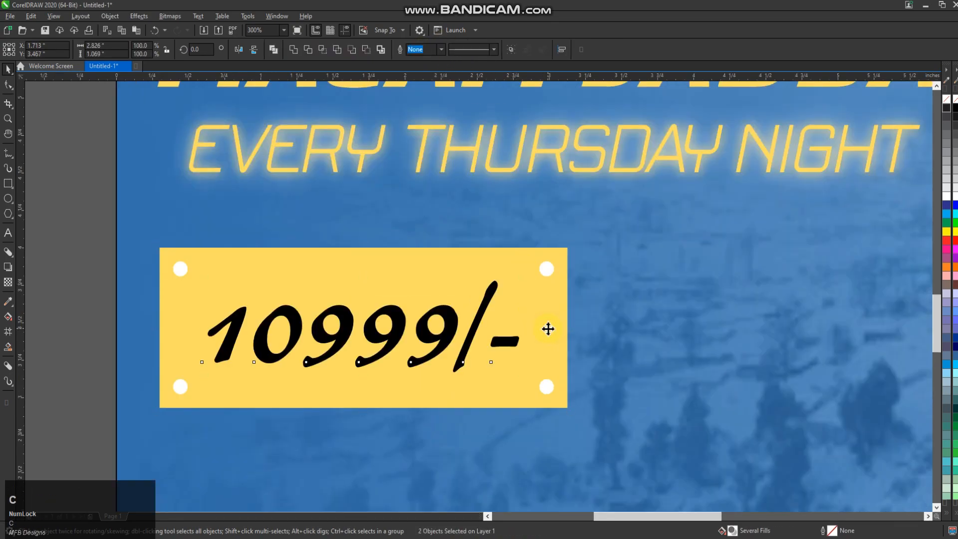
key("e")
scroll(361, 366, "down", 1)
key("Escape")
Step: Change the price text's font to Butterbelly
left_click(404, 339)
left_click_drag(466, 317, 473, 314)
left_click(348, 49)
left_click(395, 184)
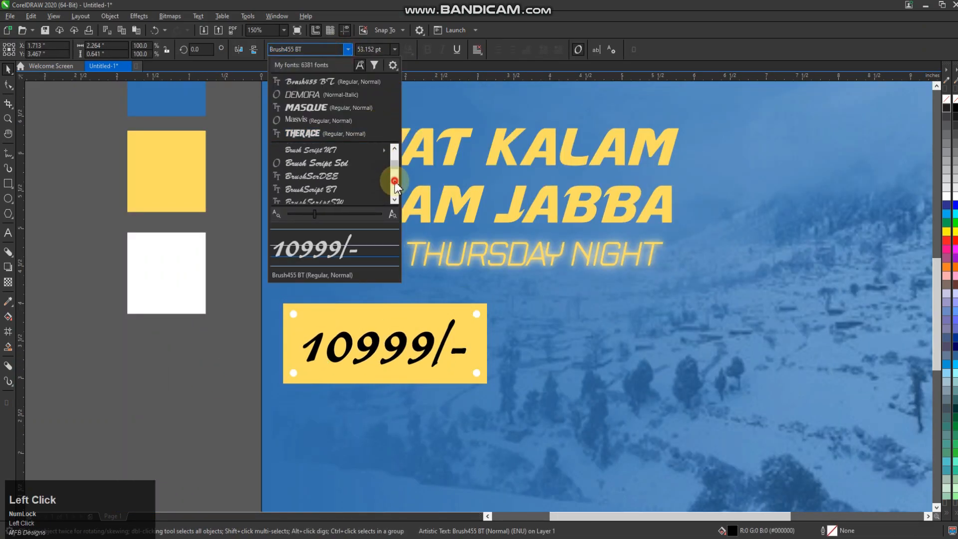
left_click(395, 182)
left_click(395, 180)
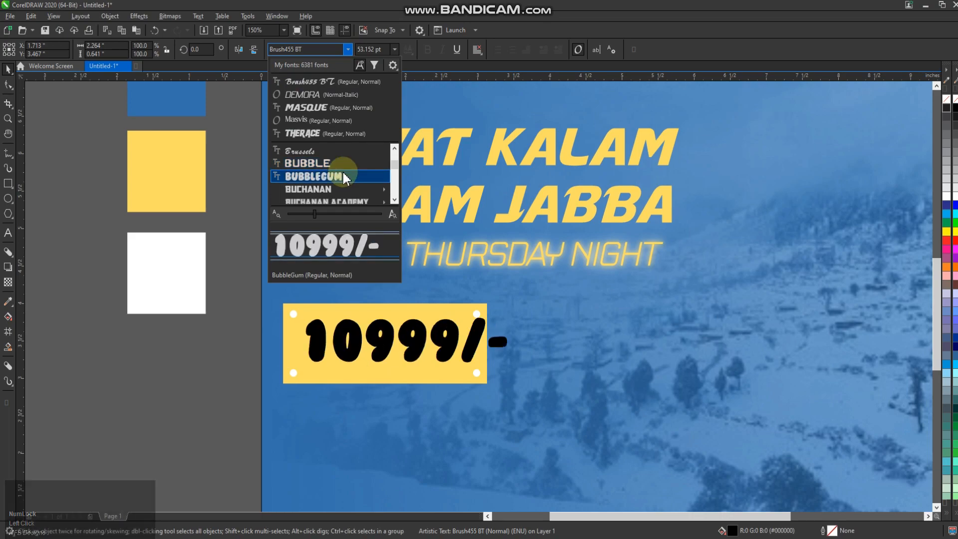
scroll(349, 187, "down", 3)
scroll(349, 186, "down", 5)
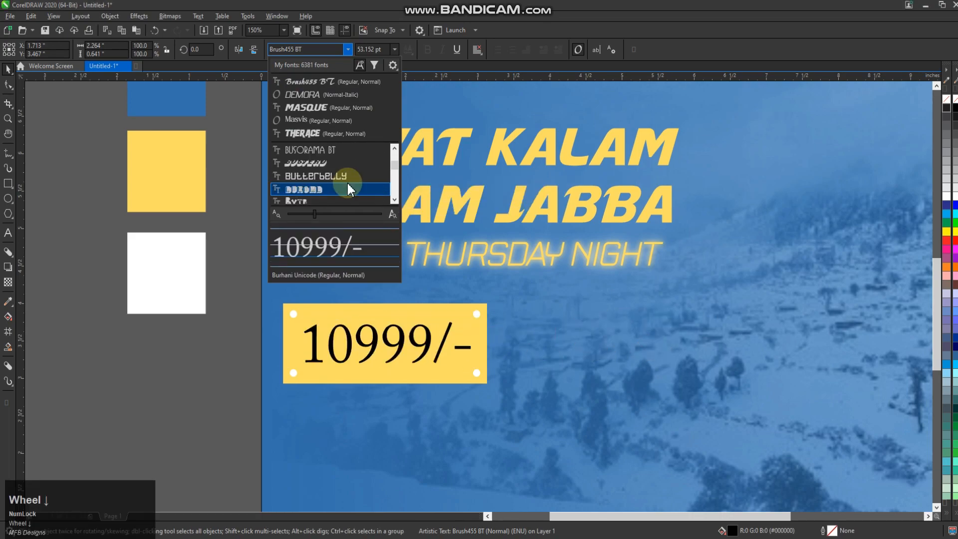
left_click(461, 282)
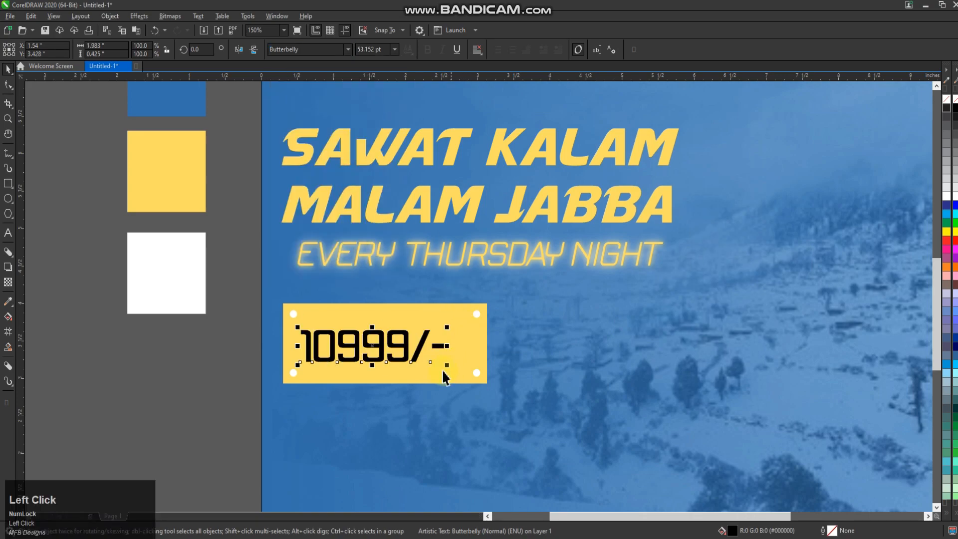
Step: Enlarge the Butterbelly price text to about 62 pt and centre it both ways on the yellow rectangle
left_click_drag(448, 368, 472, 383)
left_click(481, 359, "shift")
key("c")
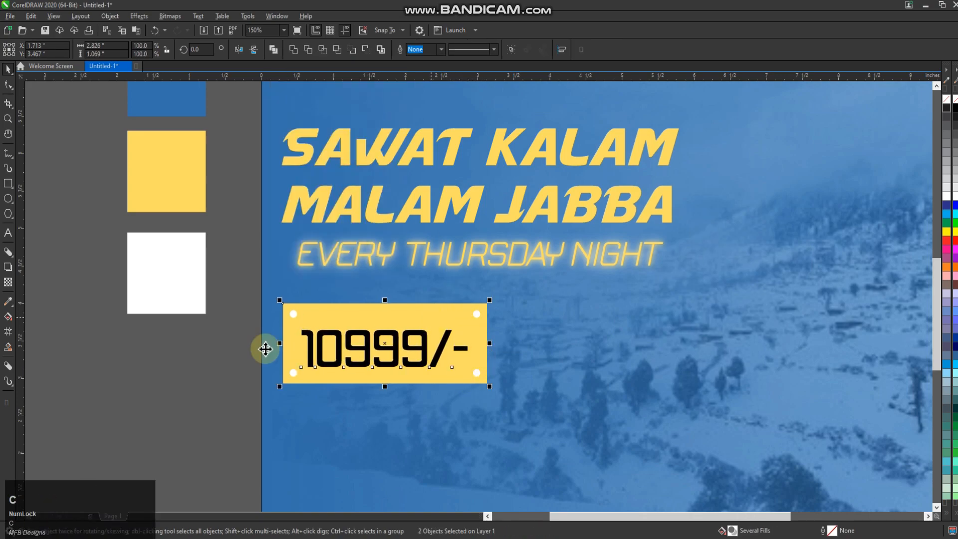
key("e")
left_click(231, 354)
Step: Change the price text's font to Arial Black
double_click(442, 351)
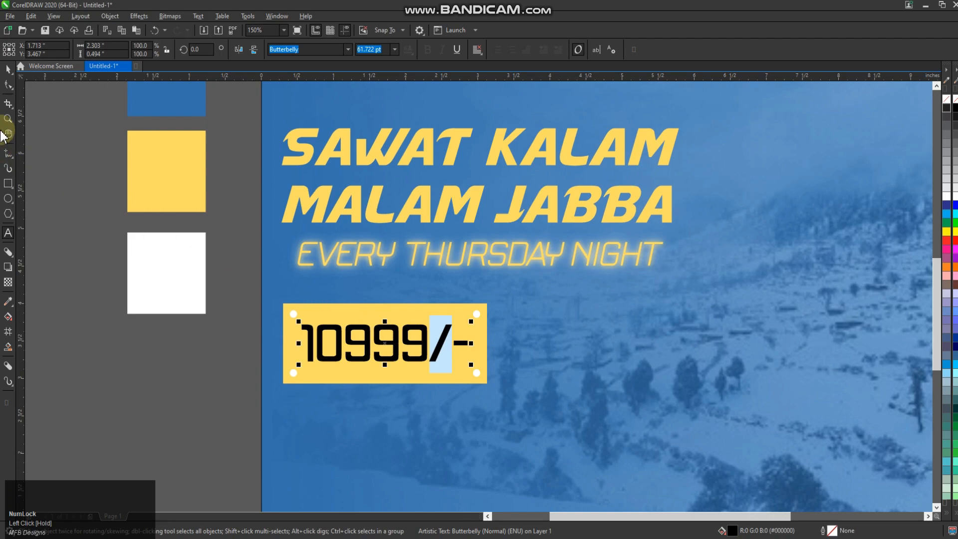
left_click(8, 69)
left_click(347, 50)
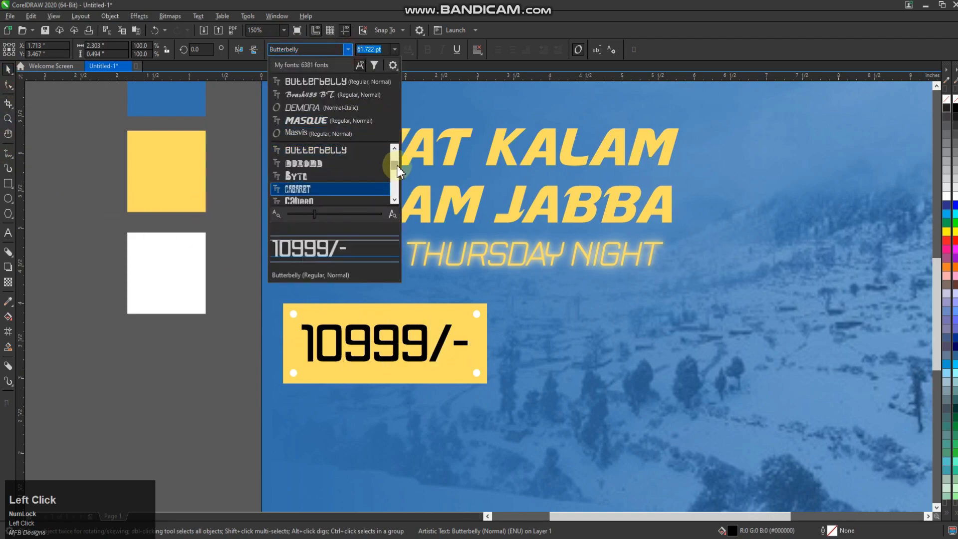
left_click_drag(397, 166, 392, 153)
scroll(350, 157, "up", 1)
scroll(359, 172, "up", 2)
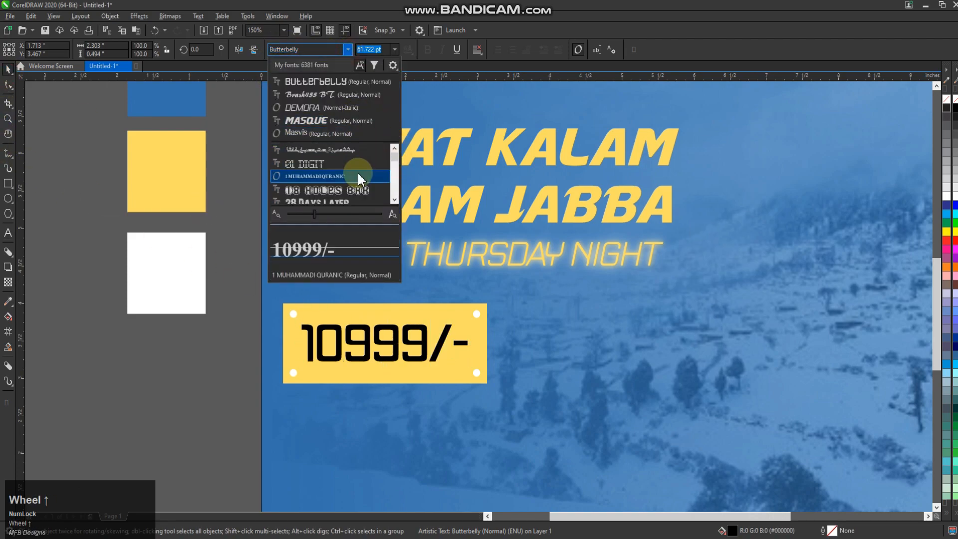
scroll(357, 175, "down", 3)
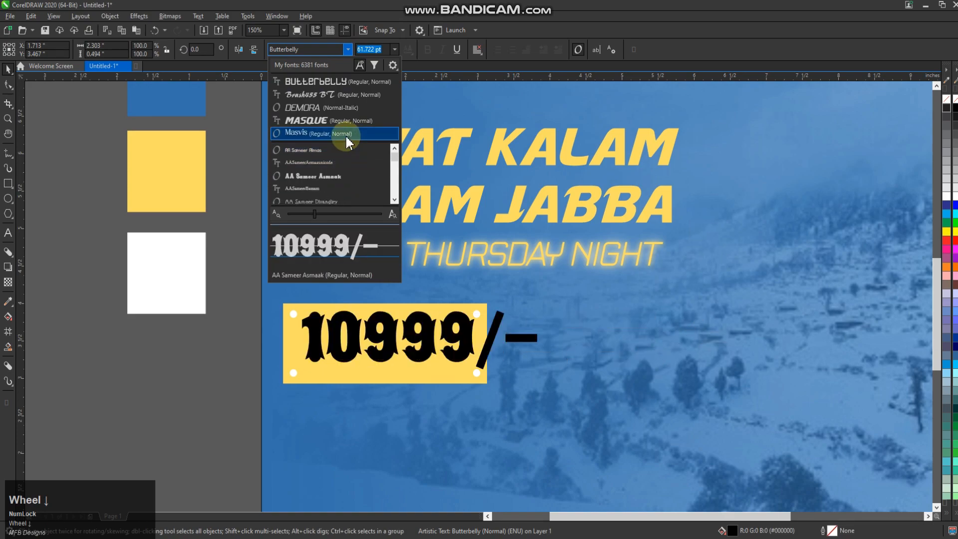
left_click(314, 49)
type("aria")
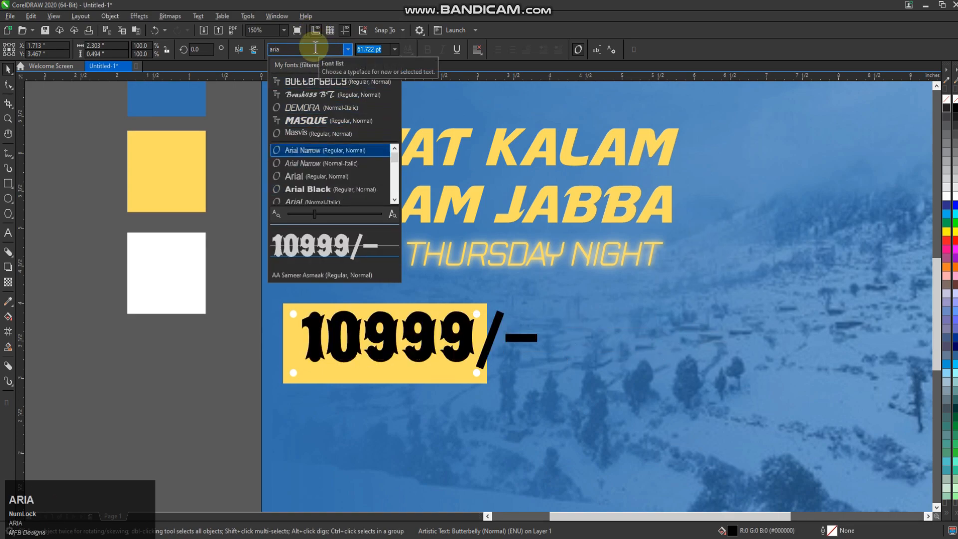
left_click(302, 189)
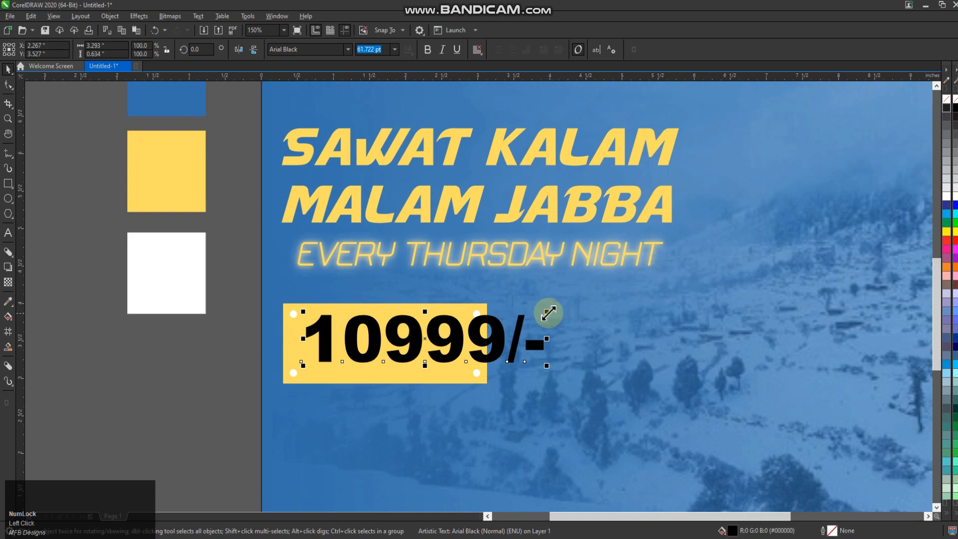
Step: Shrink the price text to about 43 pt so it fits between the white circles and centre it both ways on the yellow rectangle
left_click_drag(549, 313, 473, 315)
left_click(483, 342, "shift")
key("c")
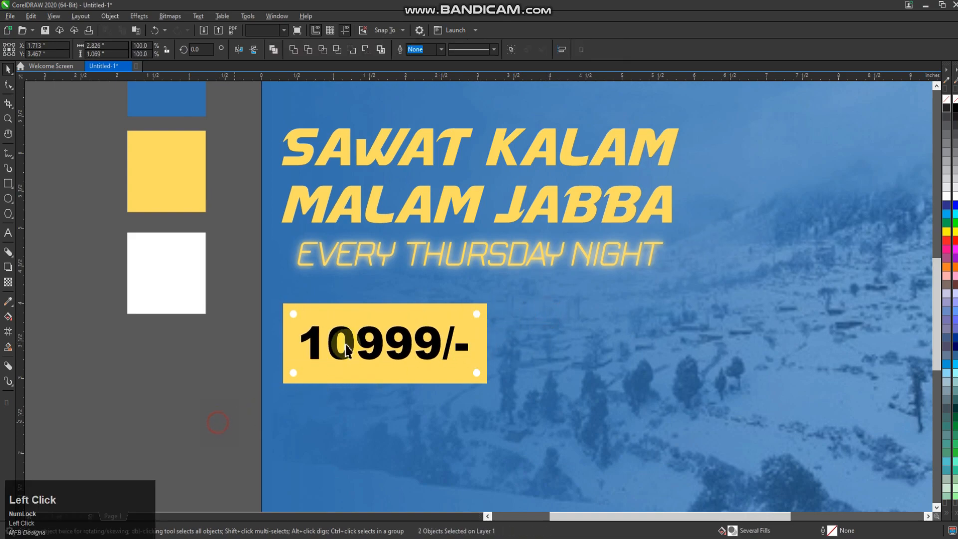
left_click(252, 399)
scroll(253, 400, "down", 2)
scroll(376, 356, "up", 3)
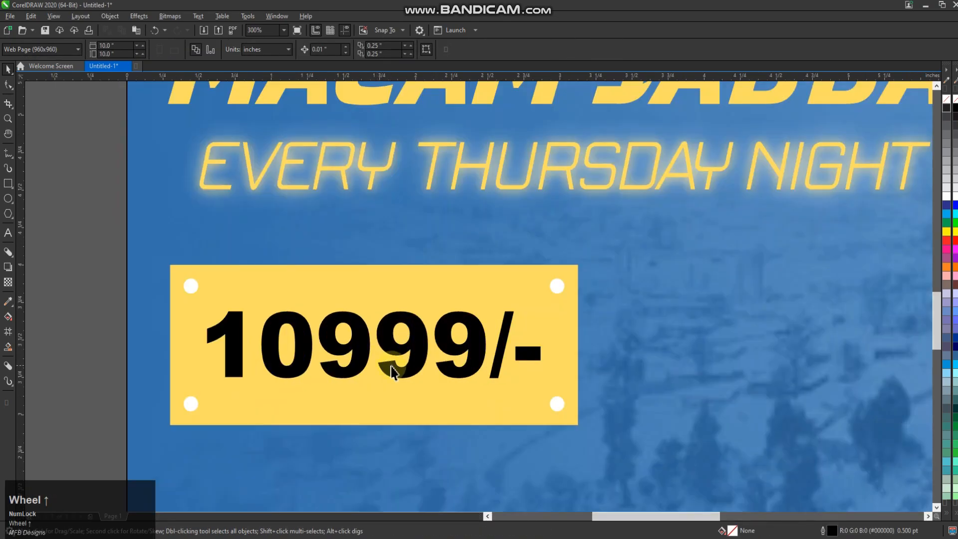
Step: Give the price text a white 3.0 pt outline with rounded corners, placed behind the fill and scaling with the object
left_click(438, 342)
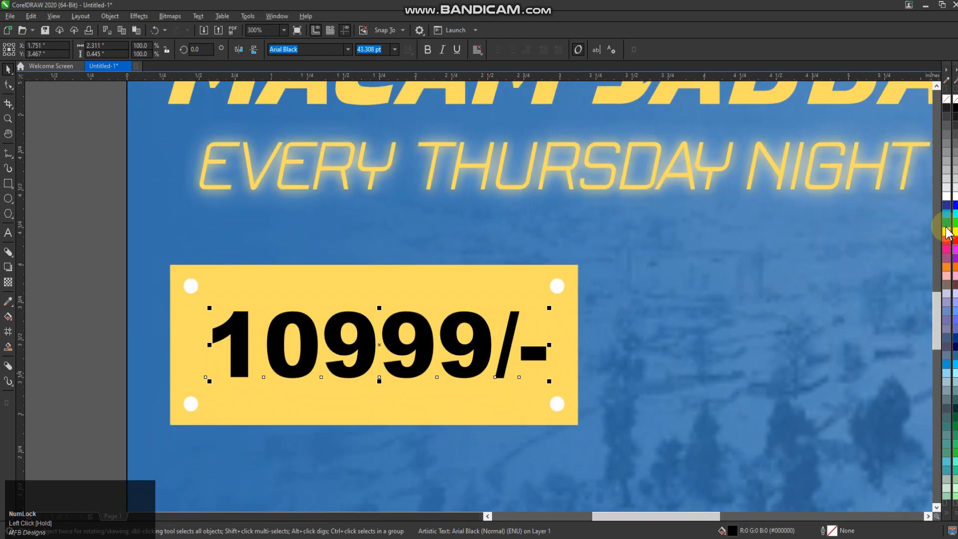
left_click(832, 531)
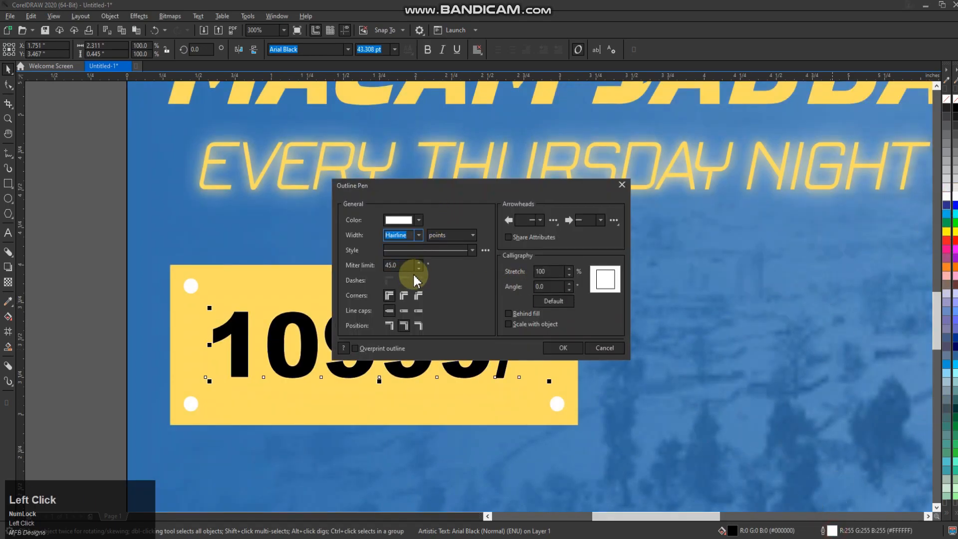
left_click(533, 323)
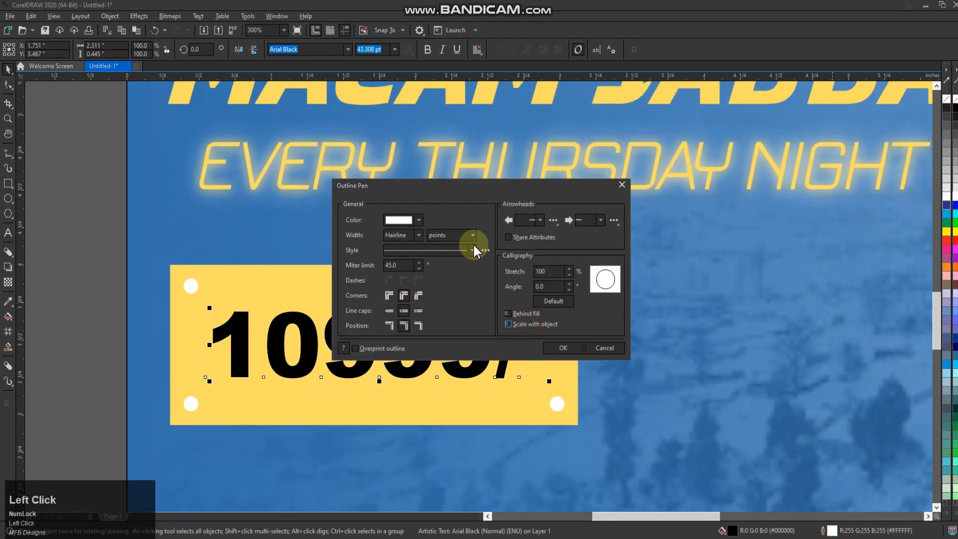
left_click(419, 235)
left_click(420, 235)
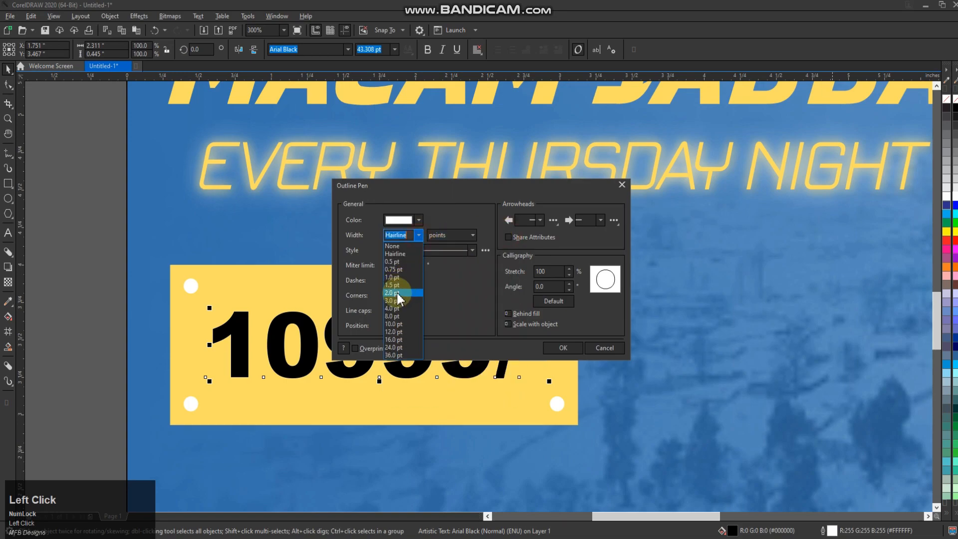
left_click(394, 301)
left_click(563, 348)
scroll(480, 398, "down", 2)
left_click(315, 399)
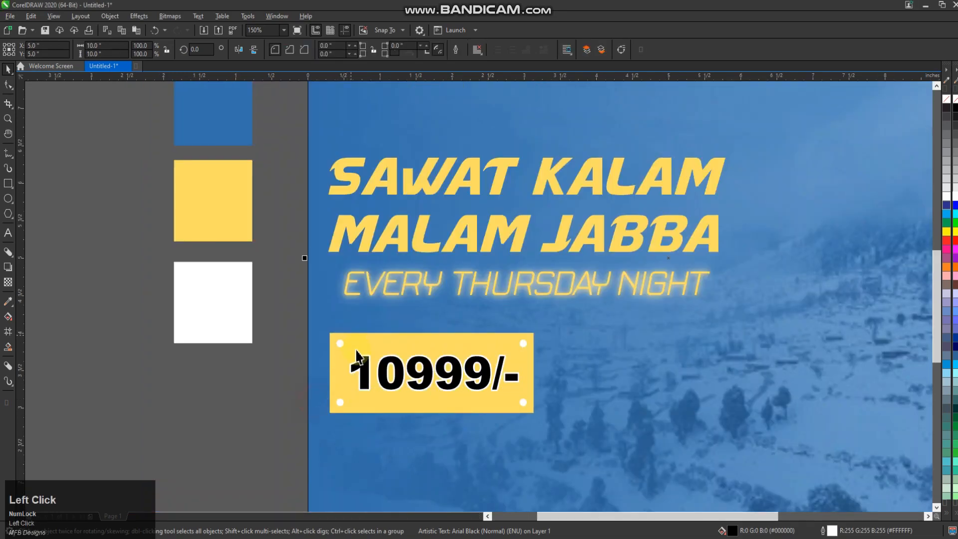
Step: Copy the tagline to just above the headline, aligned with its left edge, and change the copy's text to "3DAYS"
scroll(263, 342, "down", 2)
scroll(333, 296, "up", 1)
left_click_drag(334, 324, 319, 178)
key("KP_Add")
double_click(319, 178)
key("ctrl+a")
type("3")
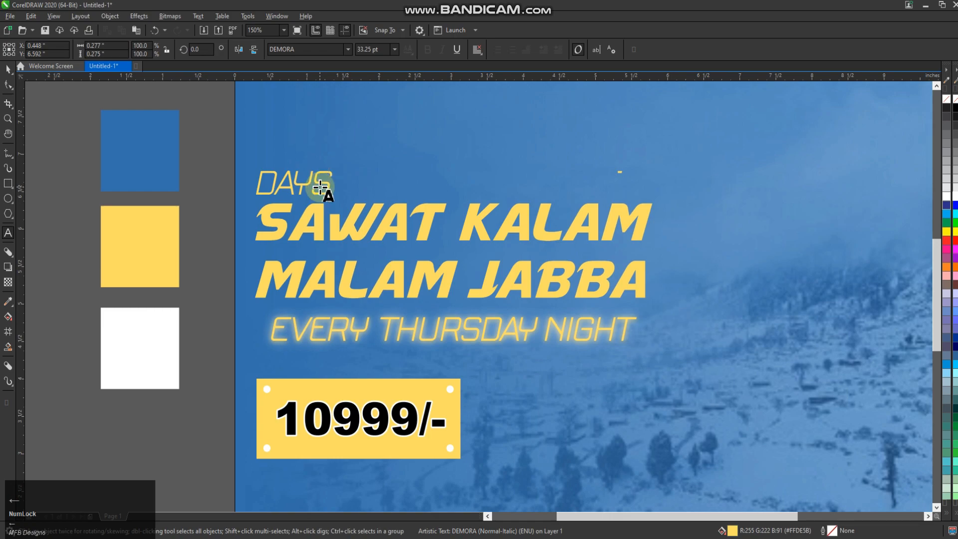
left_click(8, 69)
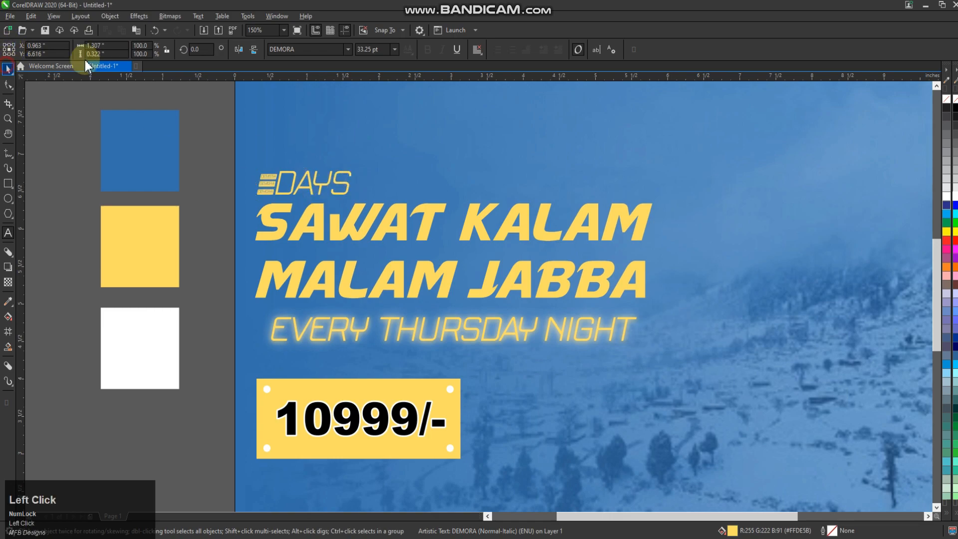
Step: Try the Masque font on the 3DAYS text and settle on MattAntique BT
left_click(348, 49)
left_click(330, 134)
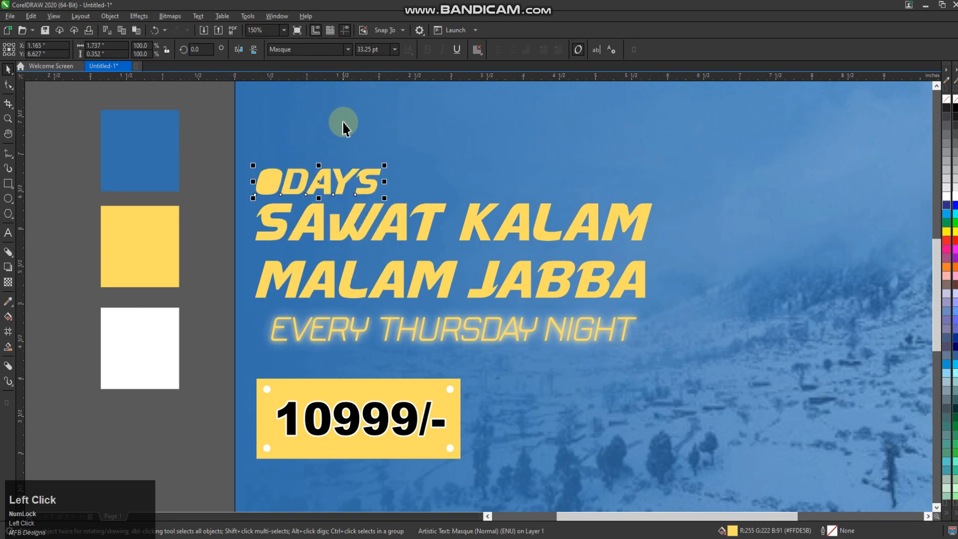
left_click(348, 49)
left_click(352, 189)
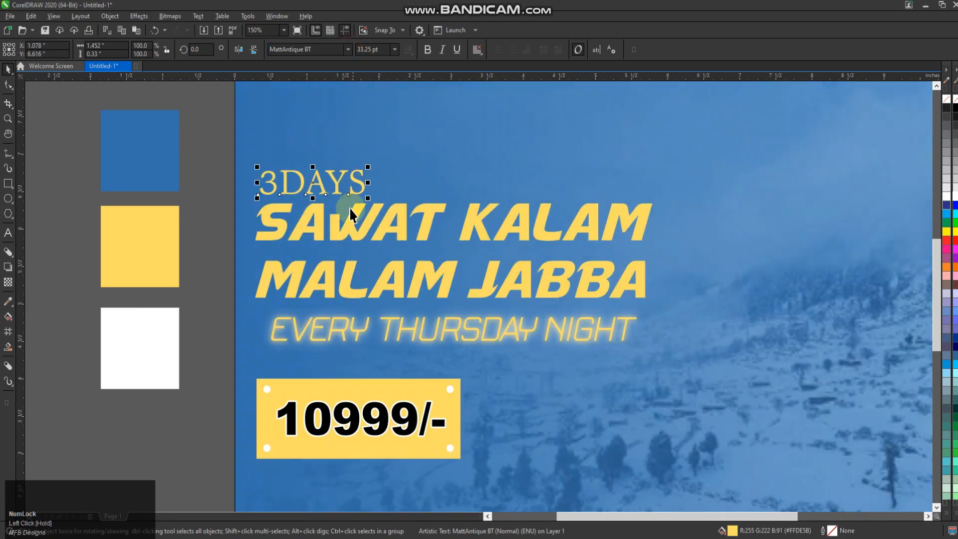
scroll(352, 200, "down", 2)
left_click(534, 212)
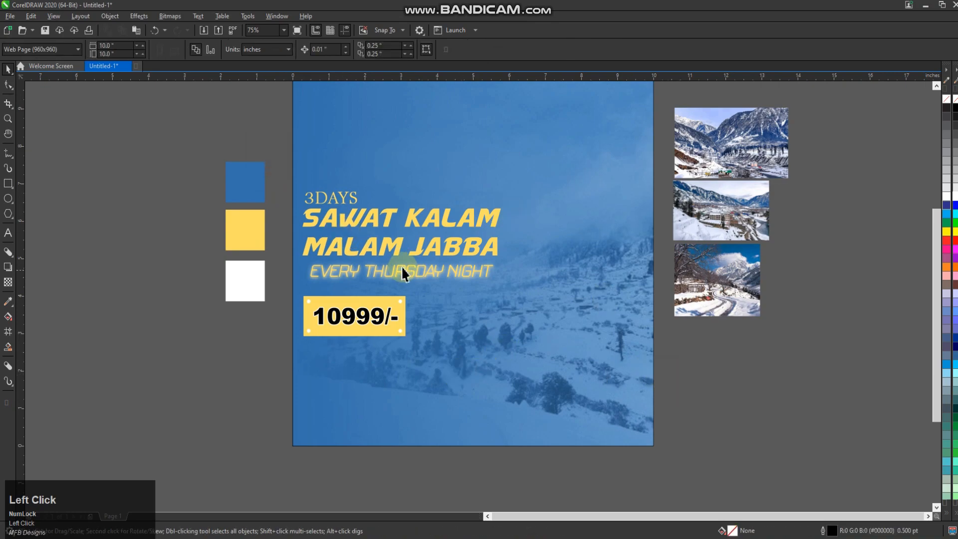
Step: Draw a white rectangle without an outline, about 2.79 by 2.22 inches, in the poster's upper right area
left_click(6, 183)
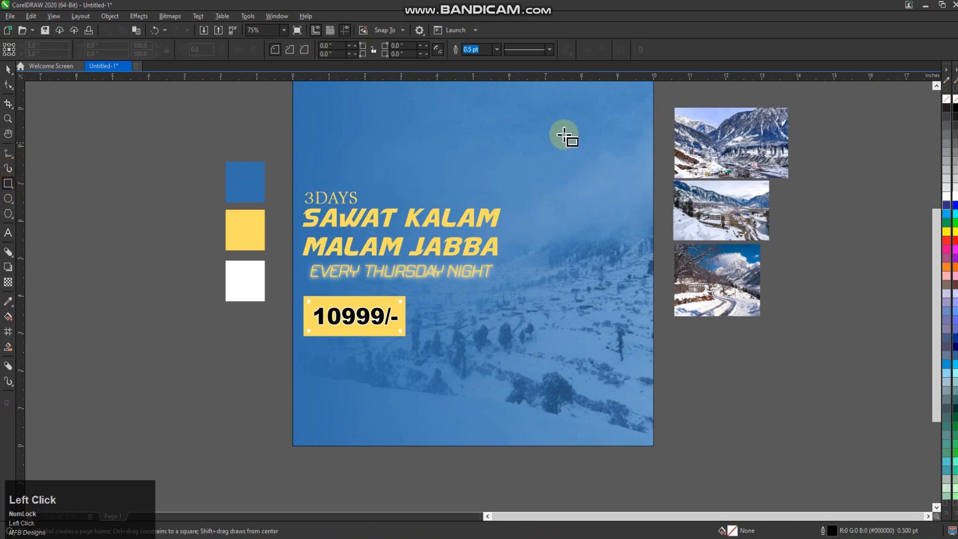
mouse_move(537, 131)
left_mouse_down()
mouse_move(609, 214)
mouse_move(638, 214)
left_mouse_up()
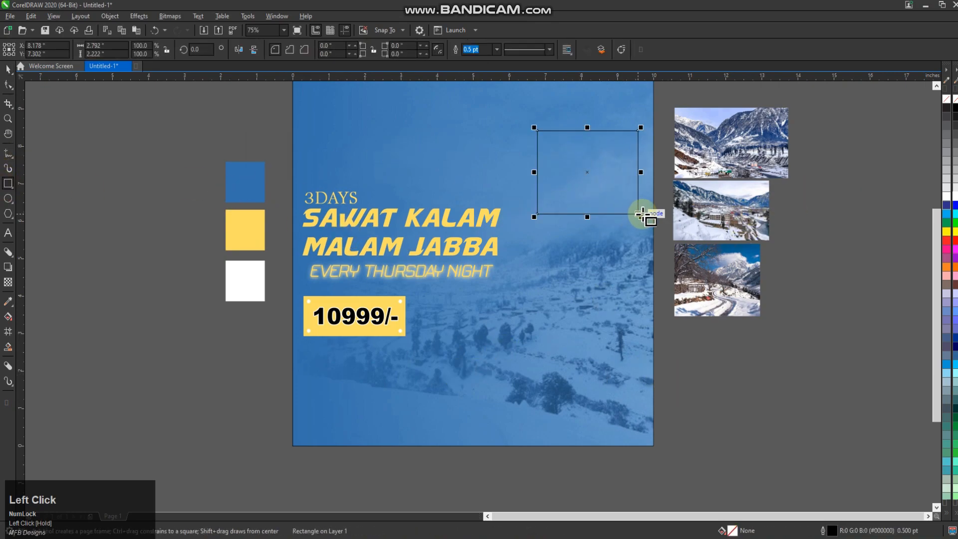
left_click(955, 201)
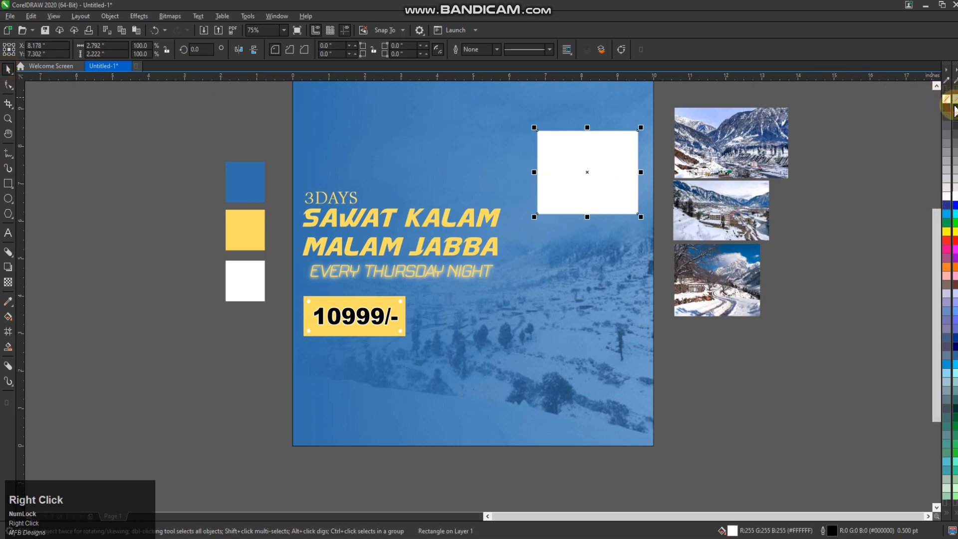
Step: Enlarge the white rectangle to about 3.15 by 2.51 inches and rotate it about 11.4 degrees counterclockwise
left_click(802, 152)
left_click(583, 164)
left_click_drag(641, 128, 648, 122)
left_click_drag(614, 155, 605, 155)
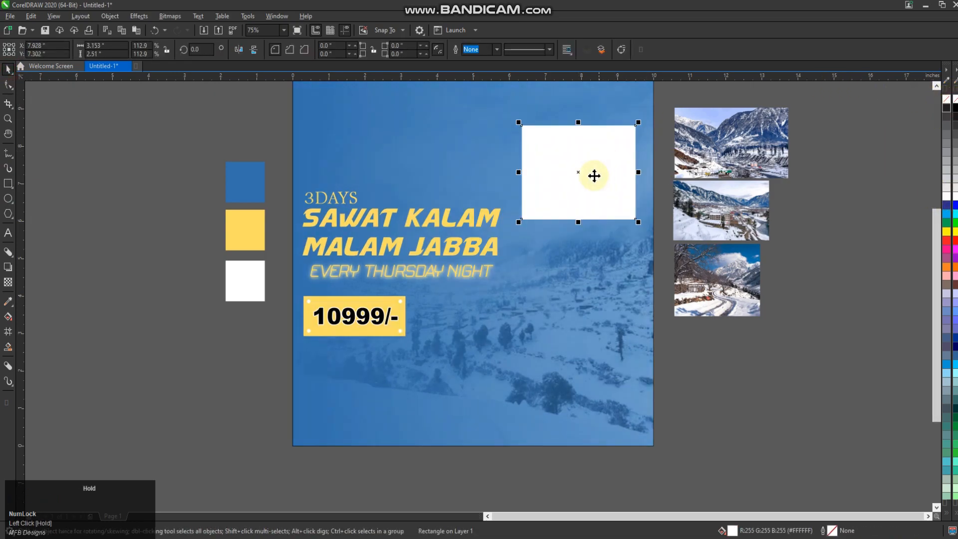
left_click(594, 176)
left_click_drag(645, 227, 649, 205)
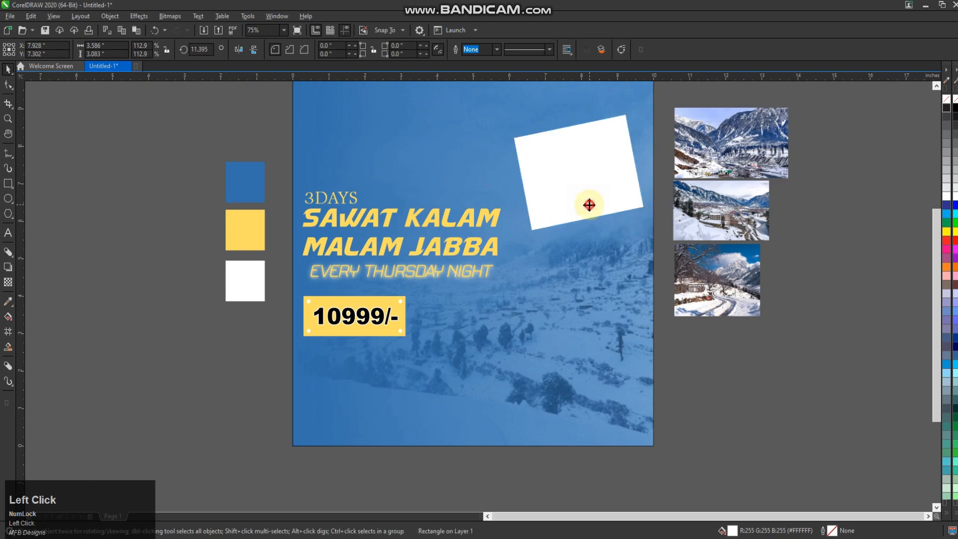
Step: Copy the tilted rectangle to just below the original and give both a thin black outline
left_click(627, 212)
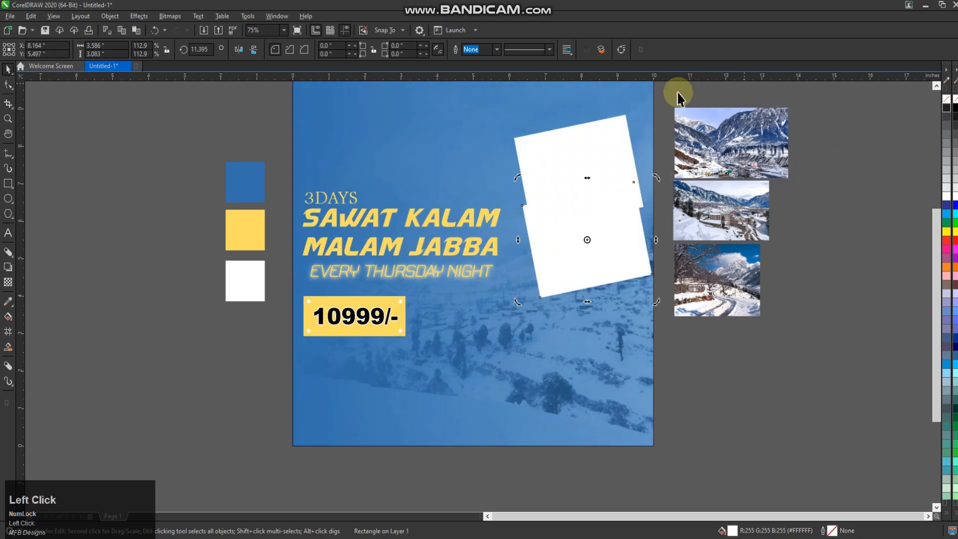
right_click(947, 108)
left_click(574, 238)
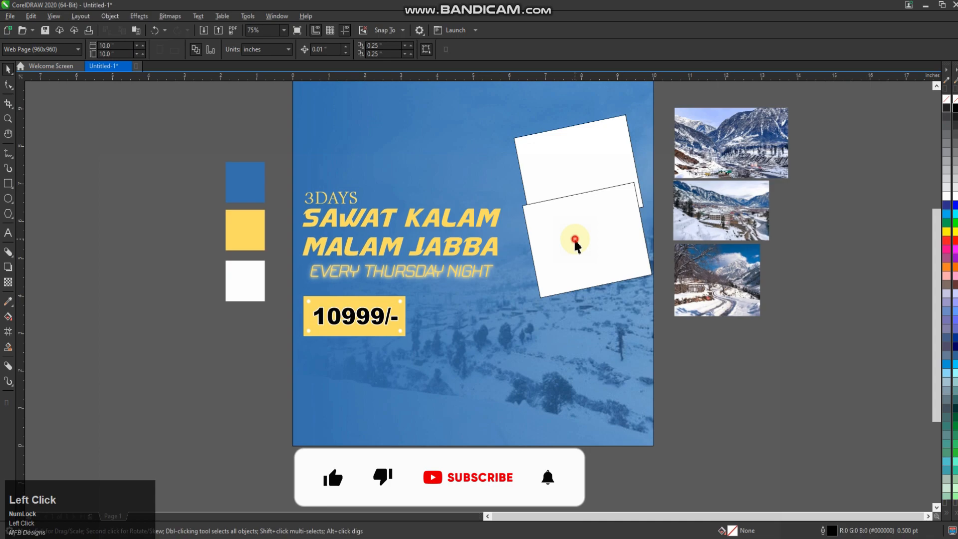
Step: Tilt the lower rectangle slightly clockwise to about 357.4 degrees and move it down a little, still overlapping the upper one
left_click(601, 219)
left_click_drag(656, 182, 658, 199)
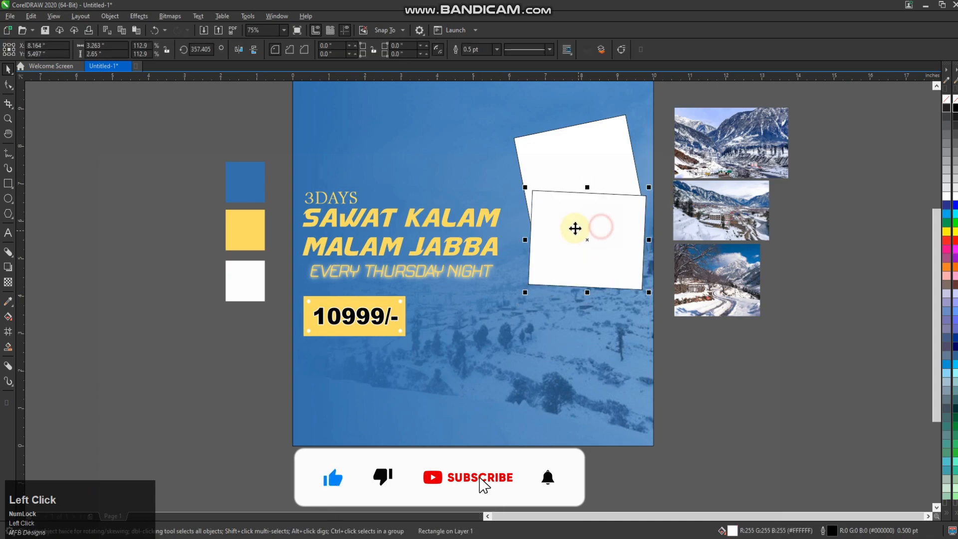
scroll(575, 229, "up", 1)
left_click_drag(563, 231, 561, 253)
left_click_drag(561, 252, 552, 246)
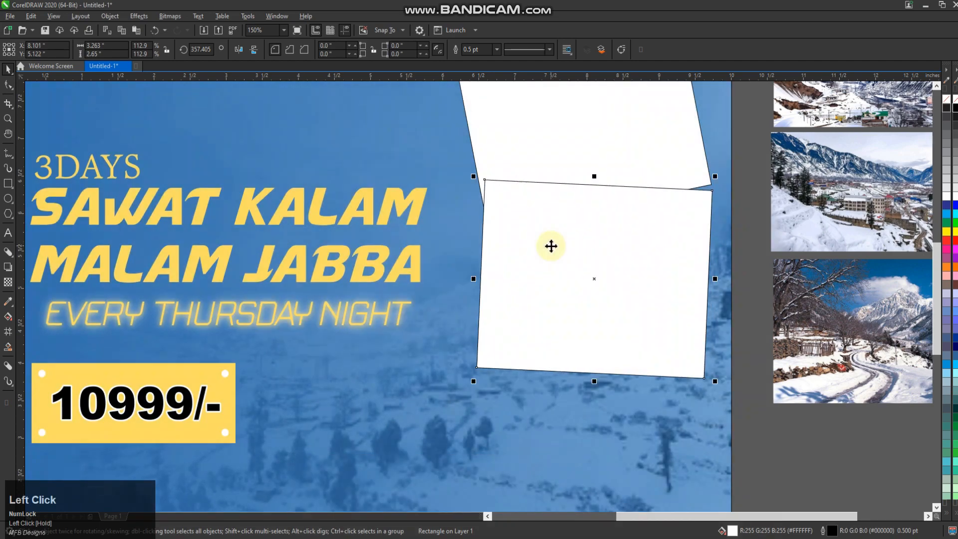
Step: Copy the middle rectangle below itself, rotate the copy to about 7.2 degrees and place it as the lowest of three stacked frames
scroll(533, 234, "down", 1)
left_click_drag(532, 303, 529, 334)
right_click(529, 335)
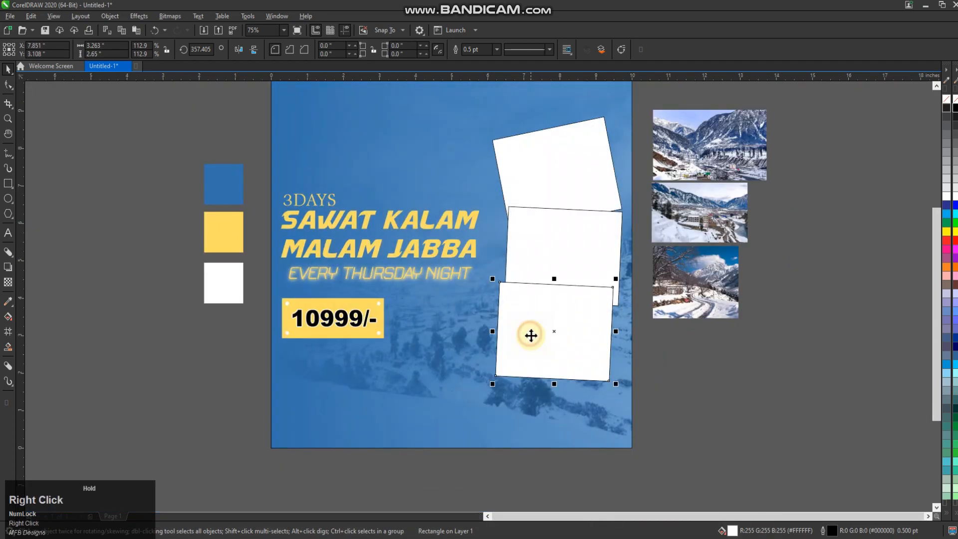
left_click(530, 335)
left_click_drag(612, 276, 604, 272)
left_click_drag(579, 303, 577, 321)
left_click_drag(578, 321, 572, 325)
left_click(699, 342)
Step: Add a slightly smaller centred copy inside each of the three tilted rectangles and group each pair as a frame
left_click(600, 117)
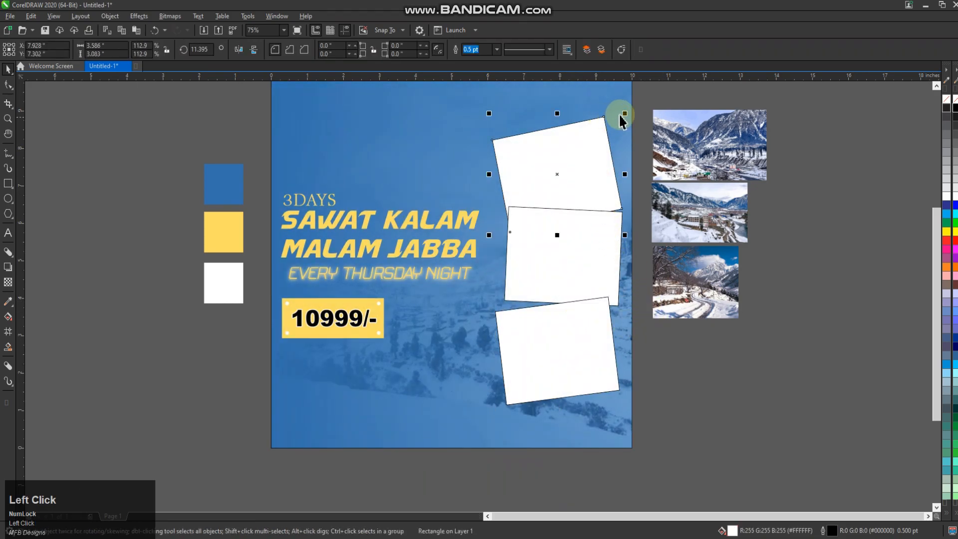
left_click_drag(621, 119, 610, 124)
right_click(609, 125)
left_click(606, 138, "shift")
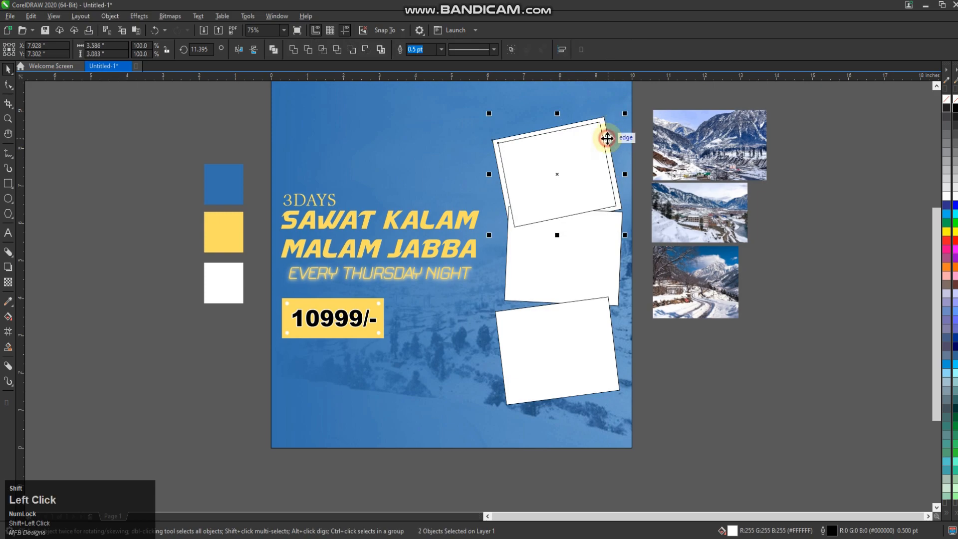
left_click(603, 233)
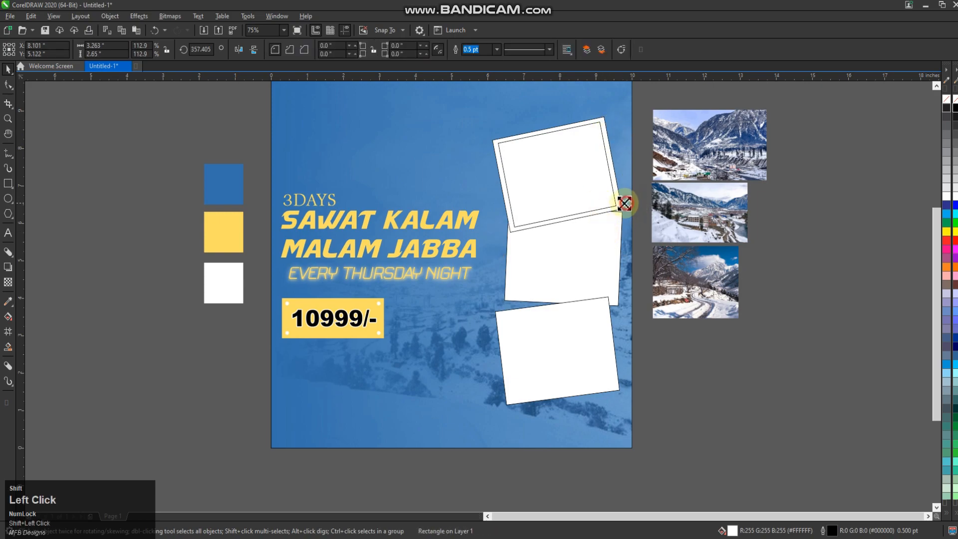
left_click_drag(622, 204, 621, 205)
right_click(622, 205)
left_click(613, 232)
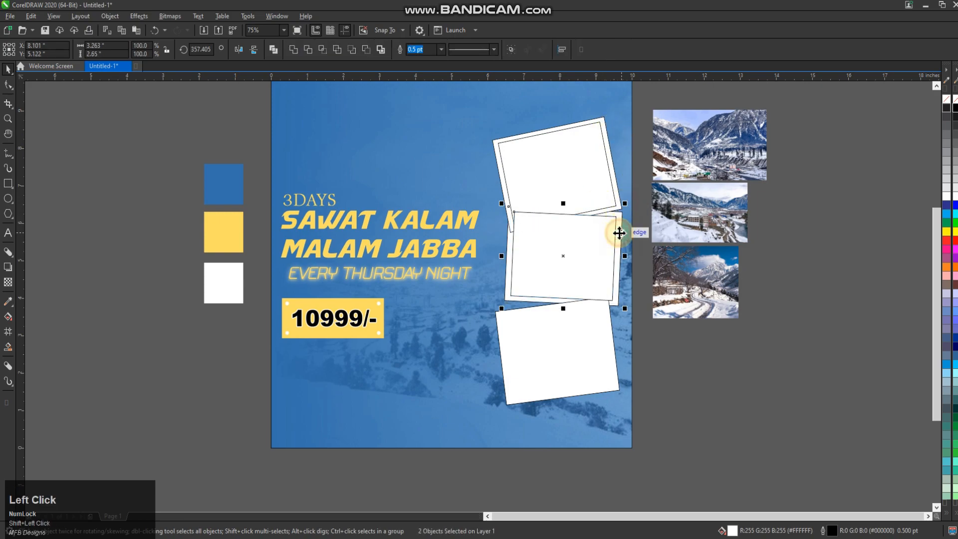
left_click(569, 348)
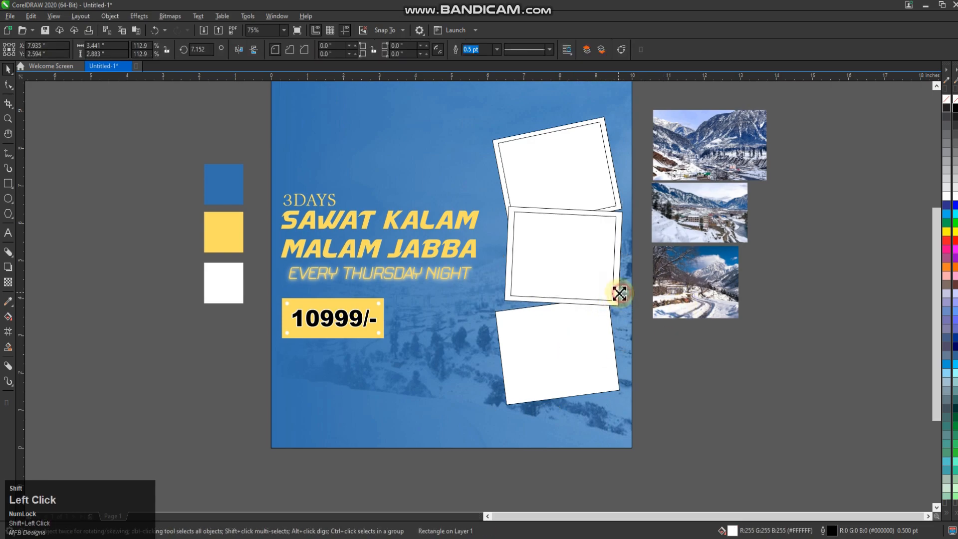
left_click(609, 329, "shift")
left_click(594, 295)
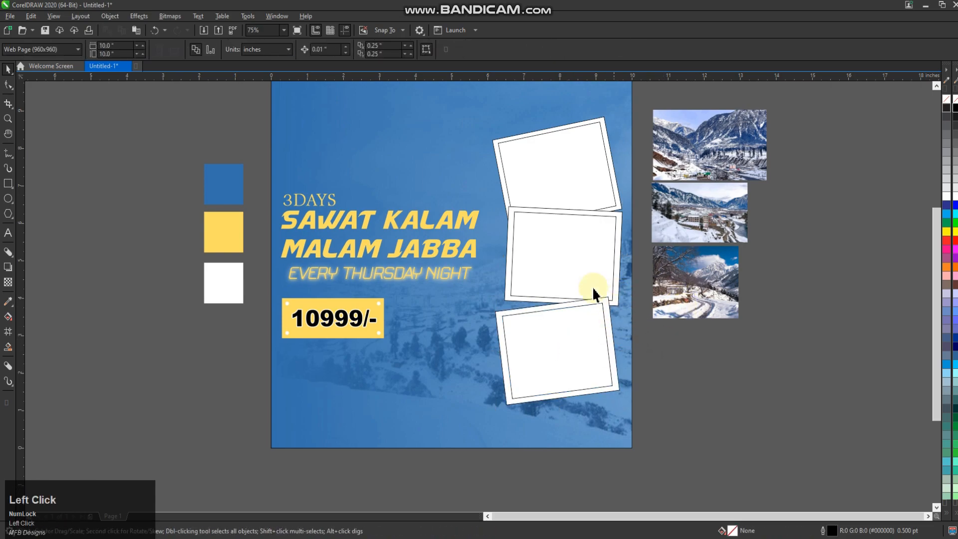
Step: Ungroup the frame pairs so that each inner rectangle is a separate object
left_click(565, 175)
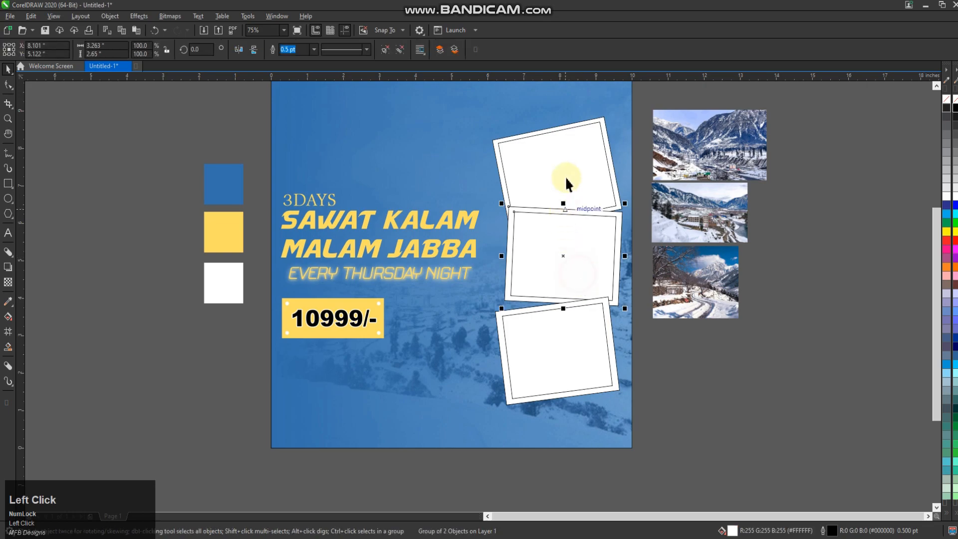
left_click(582, 230, "shift")
left_click(705, 353)
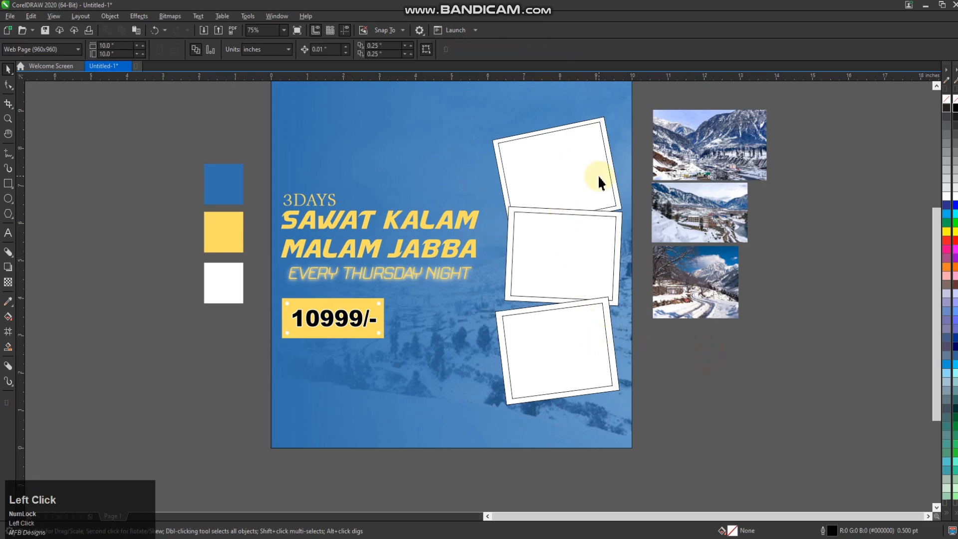
Step: Enlarge the snowy road photo to about 3.62 by 2.92 inches, PowerClip it inside the middle frame's inner rectangle and open the contents for editing
left_click(727, 136)
left_click(688, 210)
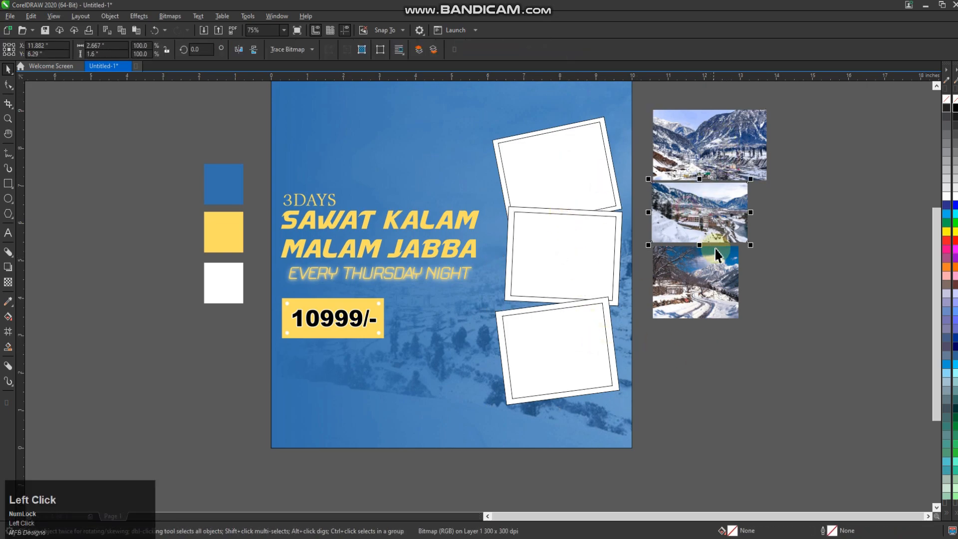
right_click(707, 289)
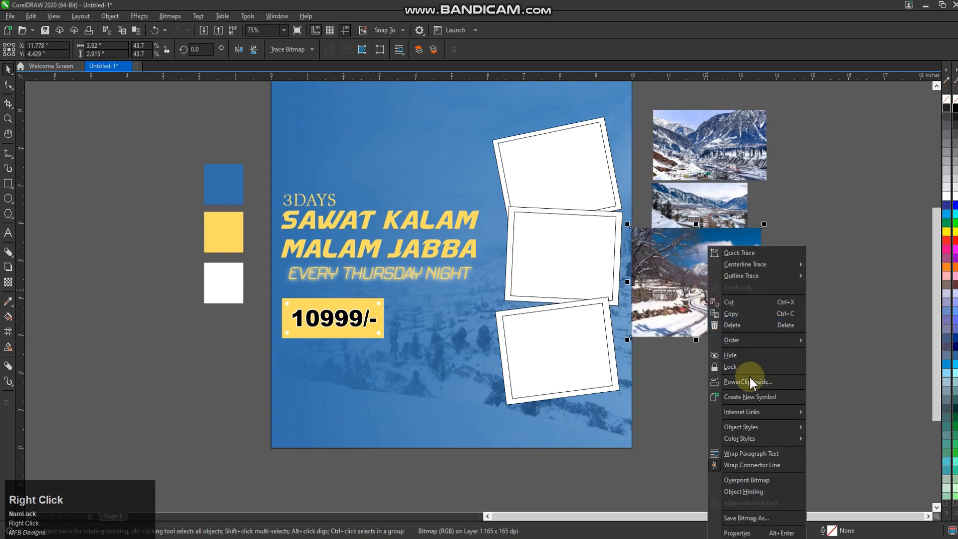
left_click(750, 377)
left_click(583, 271)
left_click(98, 94)
Step: Enlarge the clipped road photo so it covers the whole middle frame opening, and finish editing the PowerClip
scroll(612, 282, "up", 3)
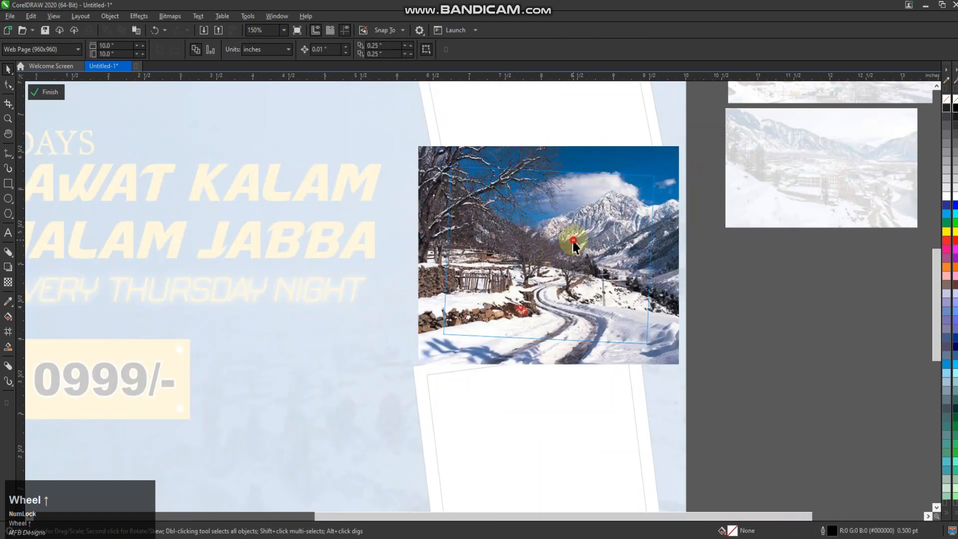
left_click(573, 242)
left_click_drag(680, 137, 696, 137)
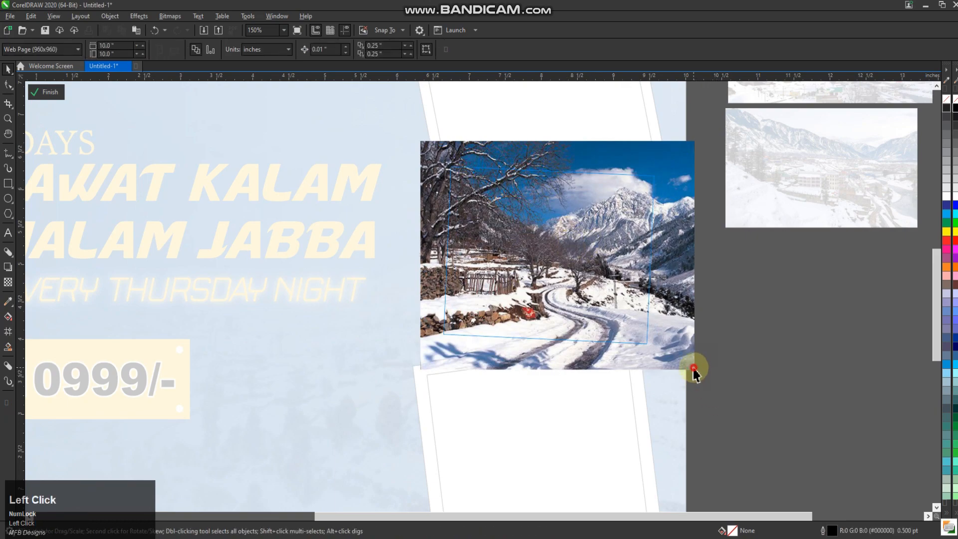
left_click_drag(694, 369, 703, 377)
left_click(50, 92)
scroll(534, 324, "down", 3)
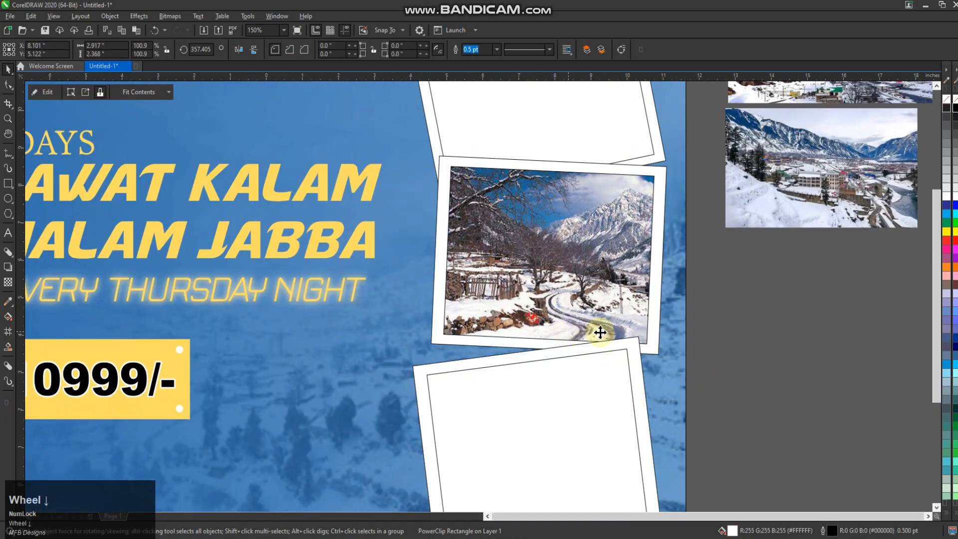
Step: PowerClip the snowy valley town photo inside the lowest frame's inner rectangle
left_click(601, 391)
left_click(651, 385)
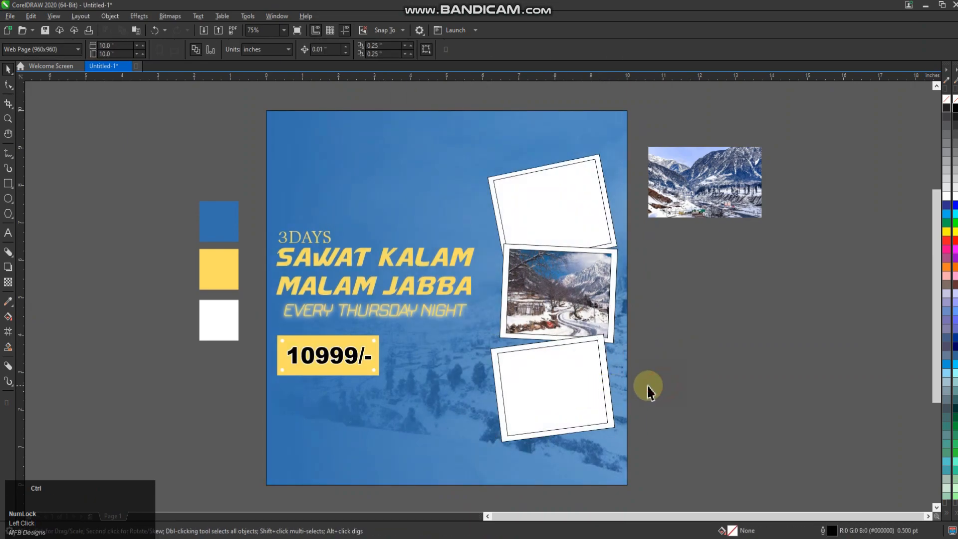
key("ctrl+v")
left_click_drag(699, 256, 703, 323)
right_click(703, 324)
left_click(737, 168)
left_click(554, 382)
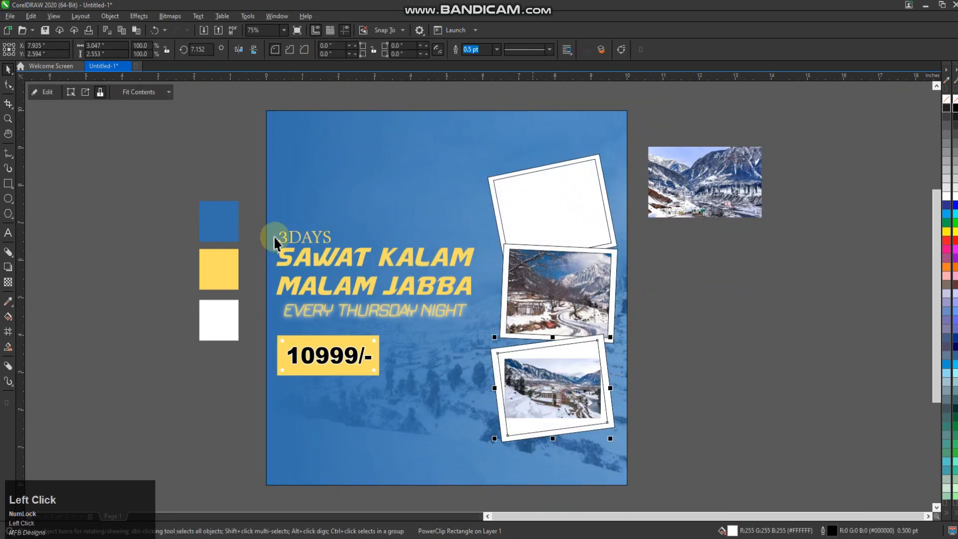
Step: Enlarge the clipped valley photo to about 4.42 by 2.96 inches, rotate it about 6.6 degrees to fill the lowest frame, and finish editing
left_click(42, 90)
scroll(575, 401, "up", 1)
double_click(573, 396)
left_click_drag(629, 312, 691, 244, "ctrl")
left_click(597, 322)
left_click(651, 338)
left_click_drag(660, 345, 629, 348, "ctrl")
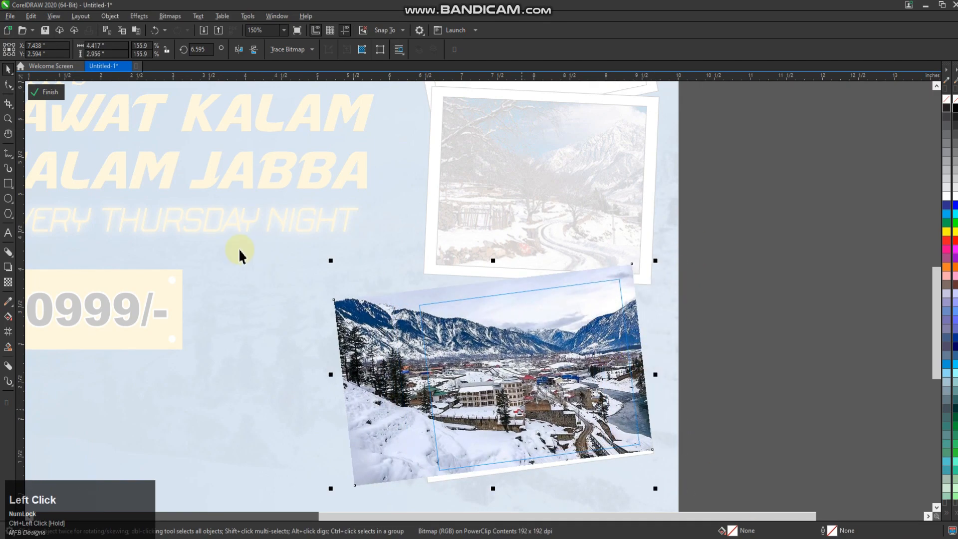
left_click(42, 93)
scroll(663, 385, "down", 2)
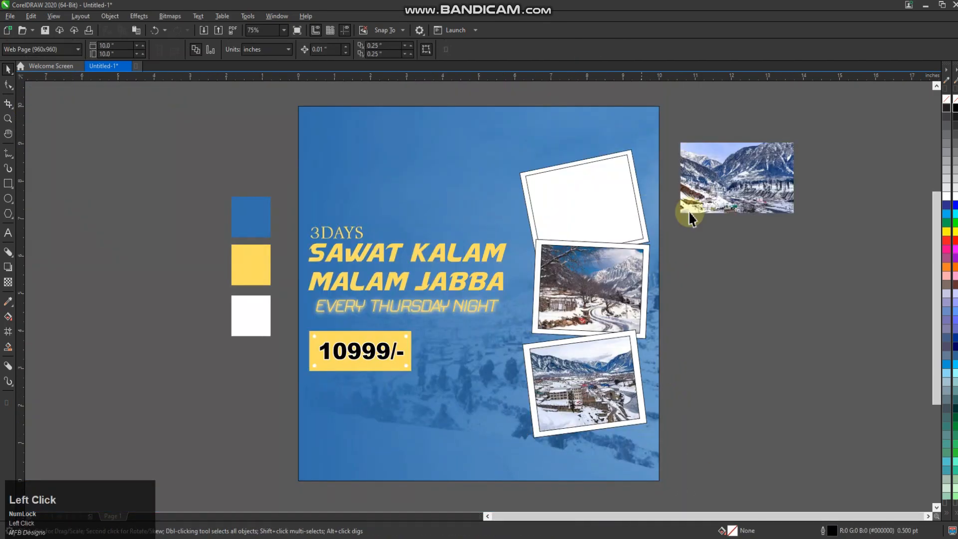
Step: PowerClip the remaining mountain photo inside the uppermost frame's inner rectangle and open its contents for editing
right_click(728, 183)
left_click(771, 319)
left_click(583, 199)
left_click(45, 92)
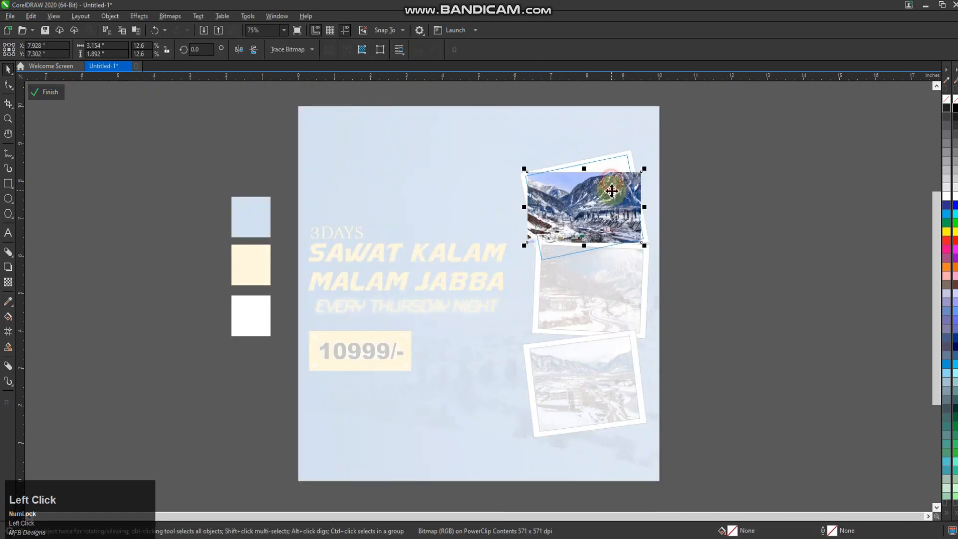
Step: Enlarge the mountain photo to about 4.32 by 3.10 inches, rotate it about 11.7 degrees to fill the frame, and finish editing
scroll(611, 192, "up", 2)
left_click_drag(669, 150, 719, 98)
left_click_drag(621, 195, 621, 192)
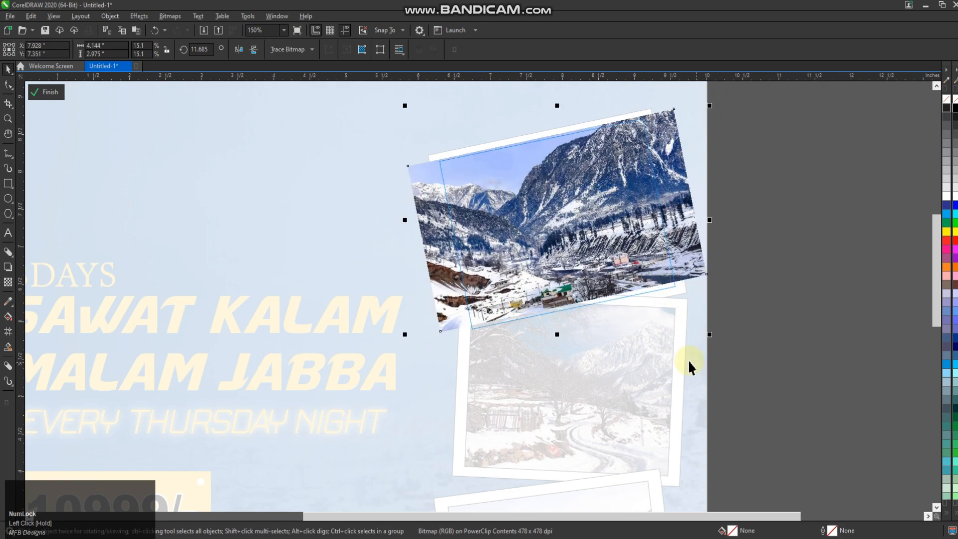
left_click_drag(711, 336, 724, 345)
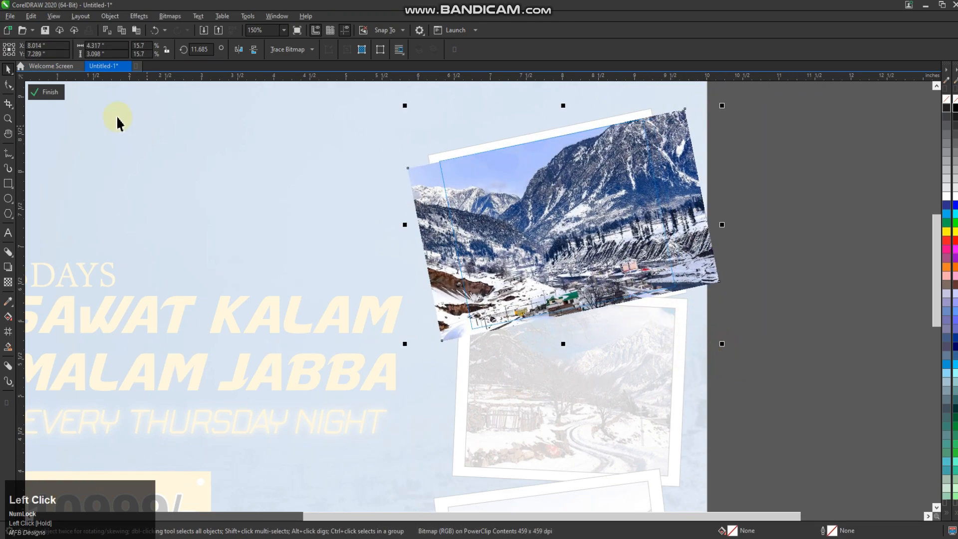
left_click(46, 95)
scroll(592, 241, "down", 1)
Step: Remove the black outlines from all the rectangles of the three photo frames
left_click(700, 293)
left_click_drag(699, 160, 517, 474)
right_click(956, 99)
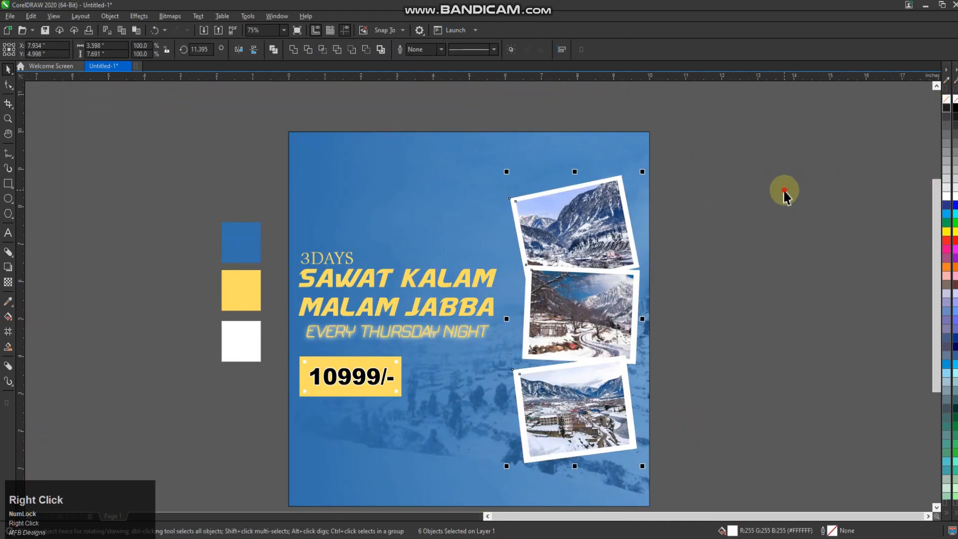
Step: Move the lowest photo frame up about 0.1 inch, and shift all three frames slightly down on the poster
left_click(742, 427)
left_click_drag(695, 336, 454, 493)
scroll(575, 409, "up", 1)
left_click(575, 408)
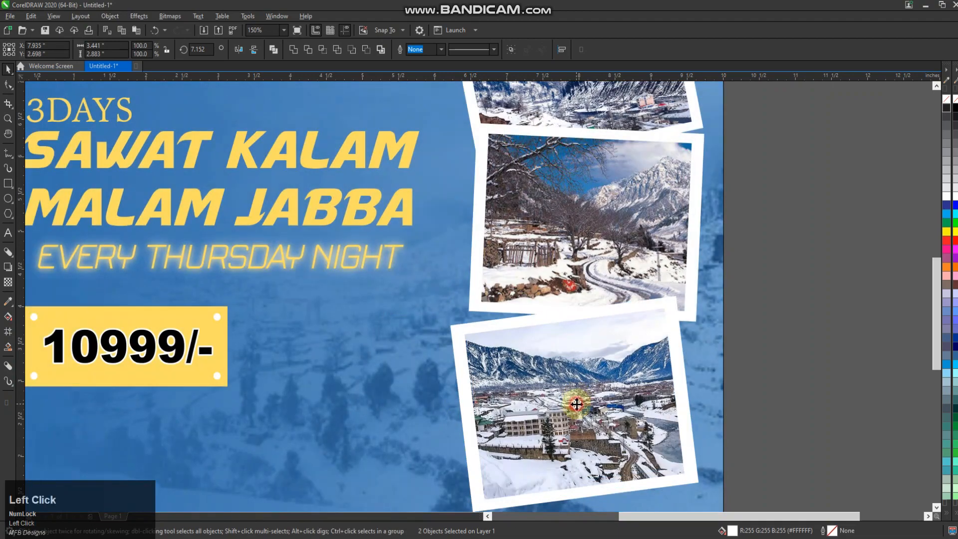
scroll(531, 349, "down", 1)
left_click(671, 446)
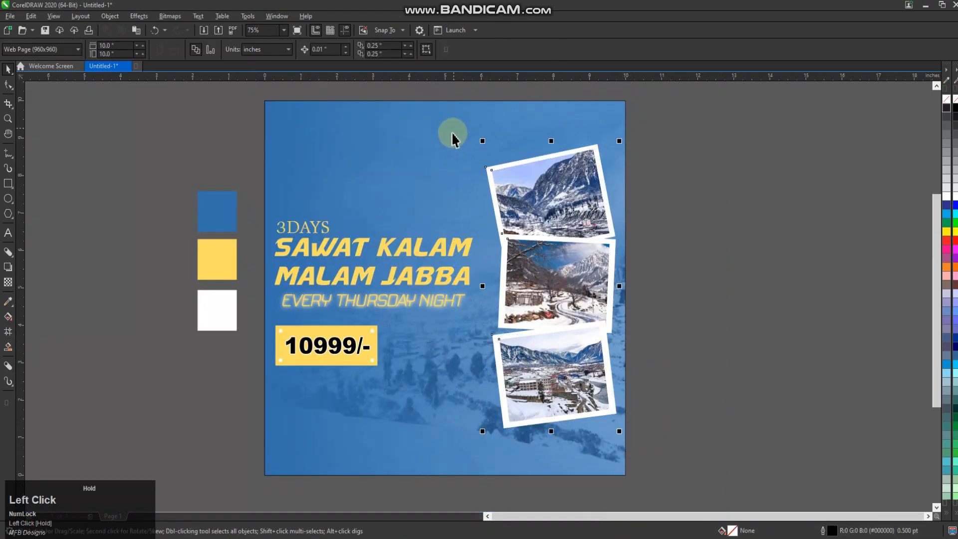
left_click(661, 308)
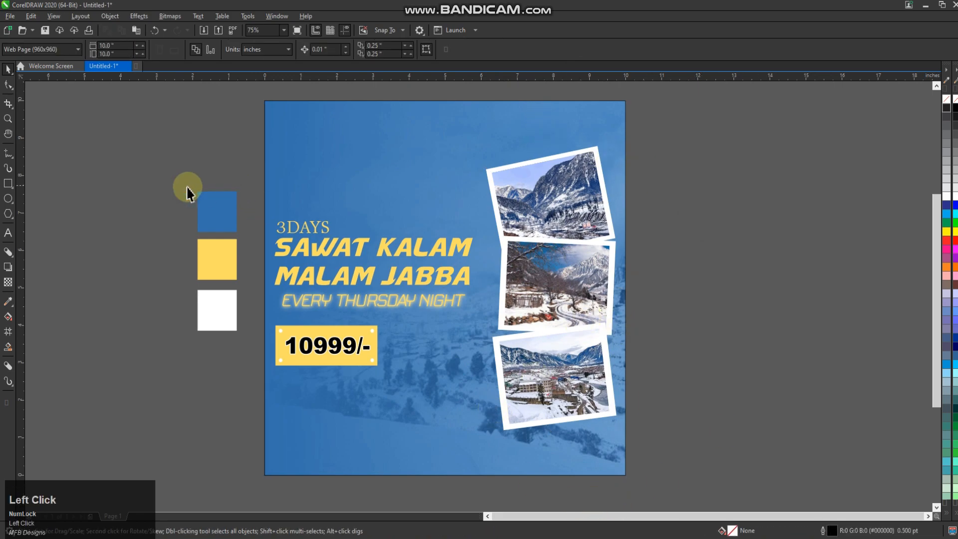
Step: Zoom in on the poster page
left_click(8, 119)
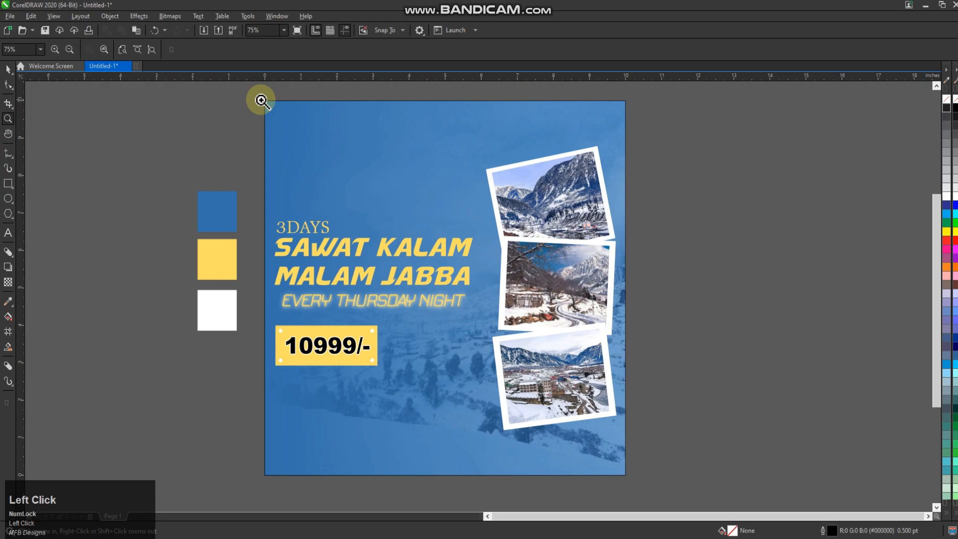